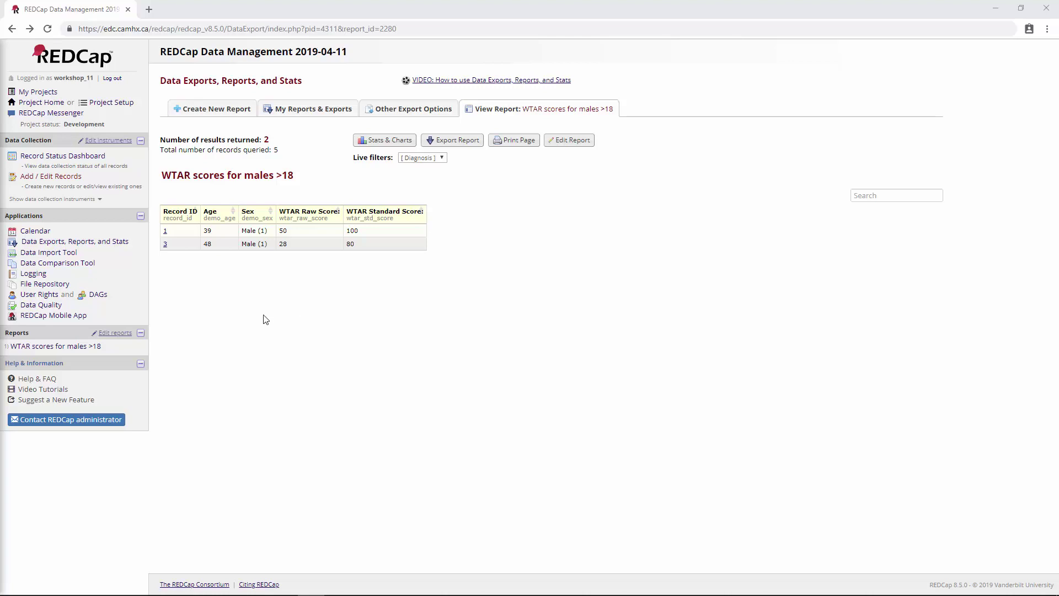
Open the project's User Rights page and look over the example names for new roles
{"action": "left_click", "coordinate": [32, 297]}
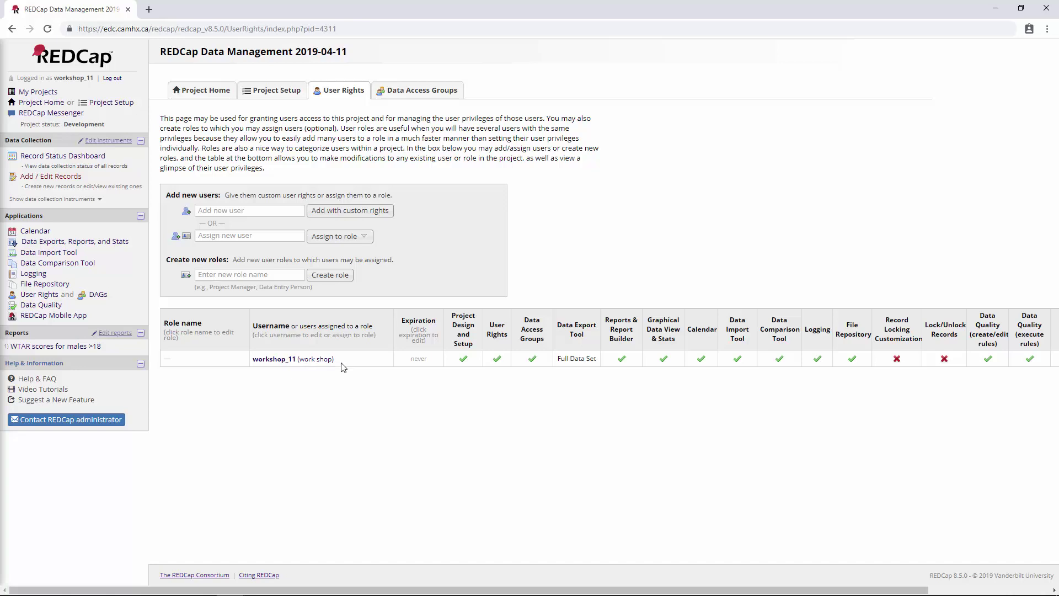
{"action": "left_click", "coordinate": [264, 275]}
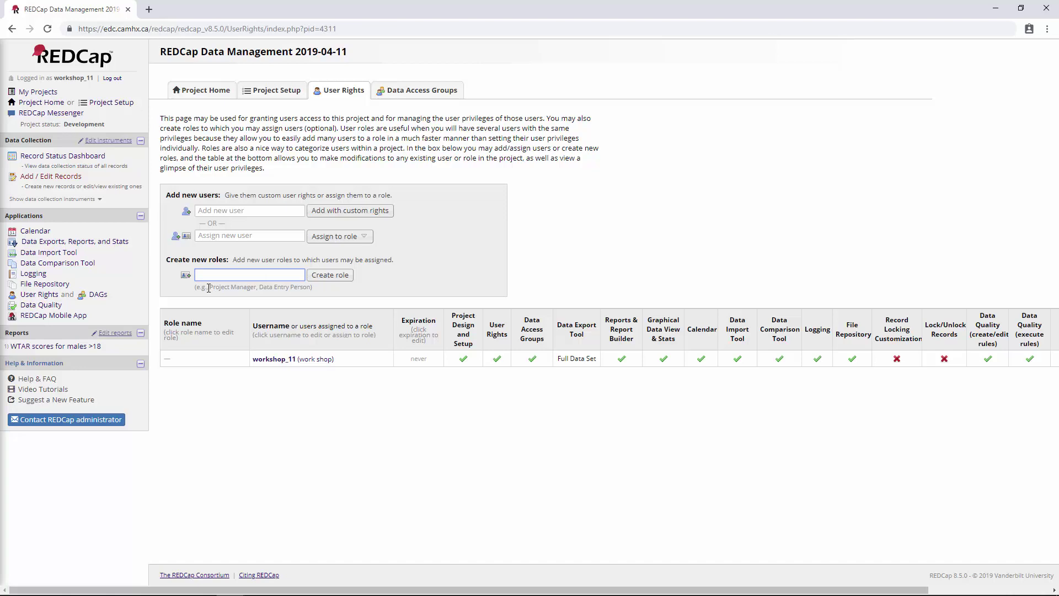
{"action": "left_click_drag", "start_coordinate": [196, 286], "coordinate": [256, 302]}
{"action": "left_click", "coordinate": [256, 302]}
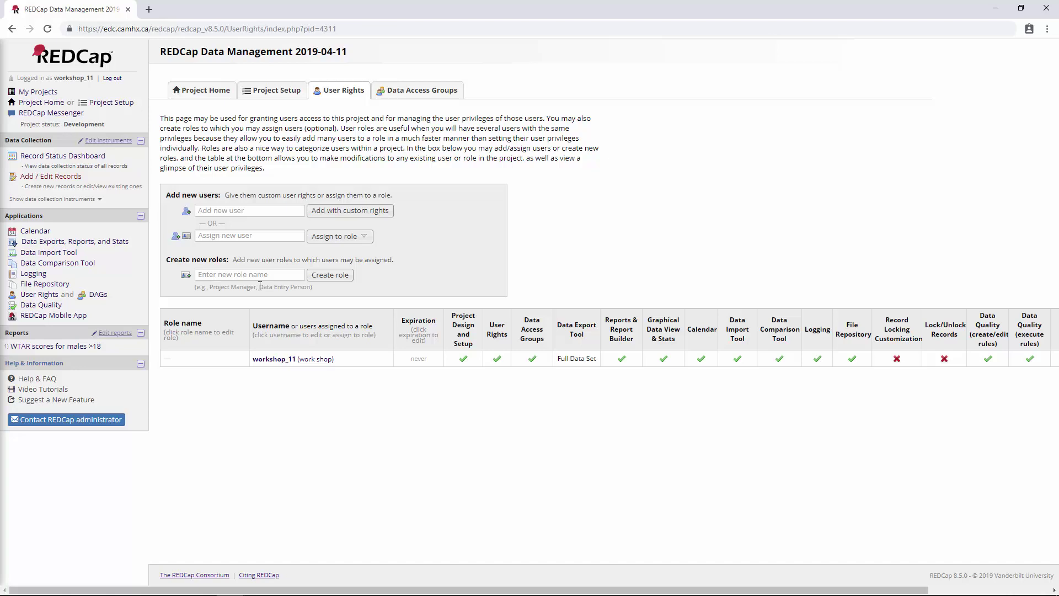
{"action": "left_click_drag", "start_coordinate": [260, 286], "coordinate": [315, 289]}
{"action": "left_click", "coordinate": [338, 300]}
Start creating a new user role named Data Entry
{"action": "left_click", "coordinate": [331, 279]}
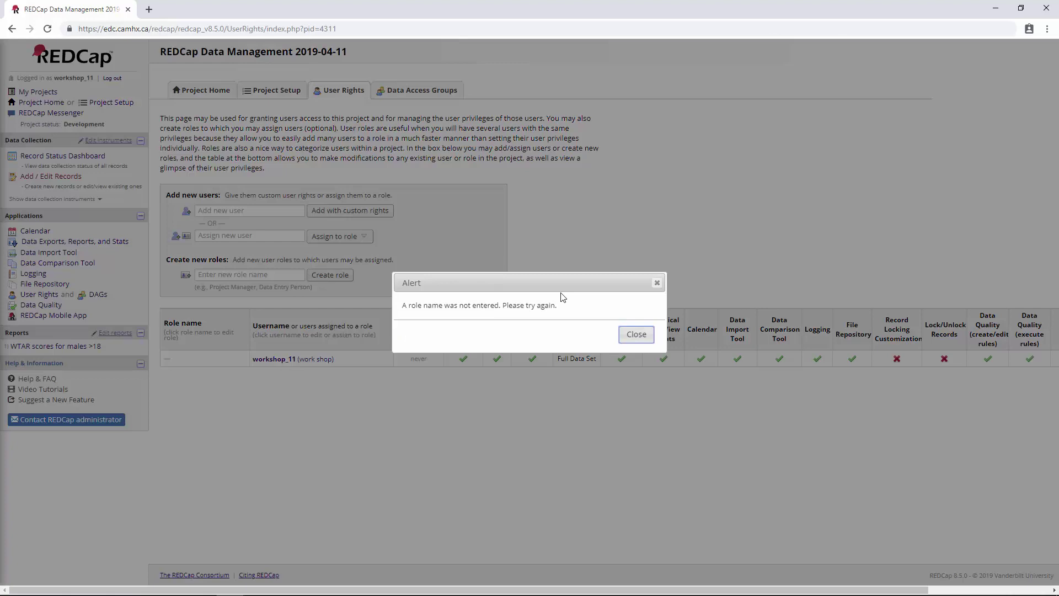
{"action": "left_click", "coordinate": [632, 336]}
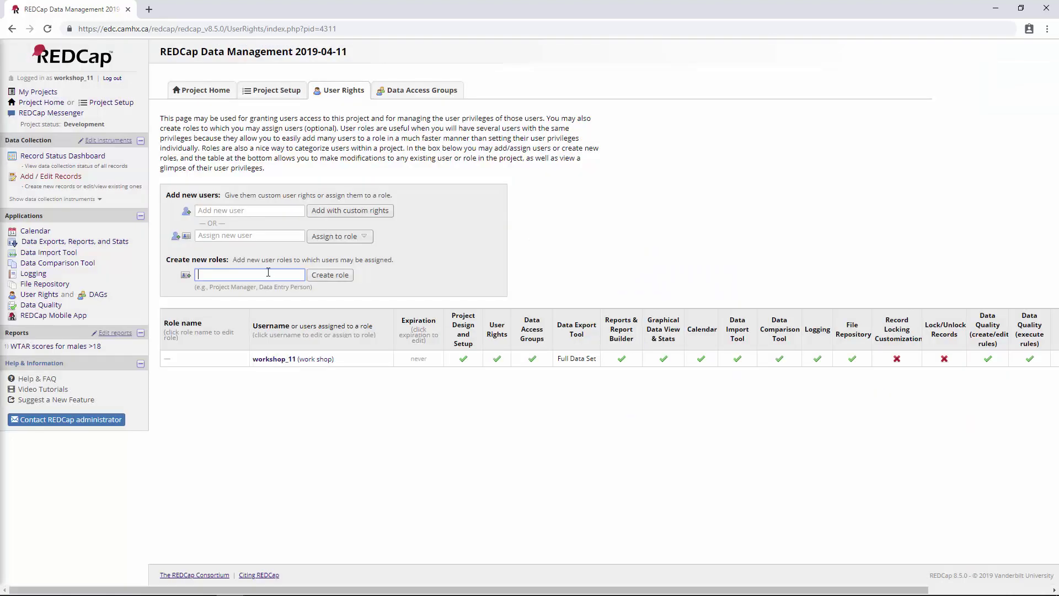
{"action": "type", "text": "Data Etnry"}
{"action": "key", "text": "BackSpace"}
{"action": "key", "text": "BackSpace"}
{"action": "key", "text": "BackSpace"}
{"action": "key", "text": "BackSpace"}
{"action": "type", "text": "ntry"}
{"action": "left_click", "coordinate": [330, 274]}
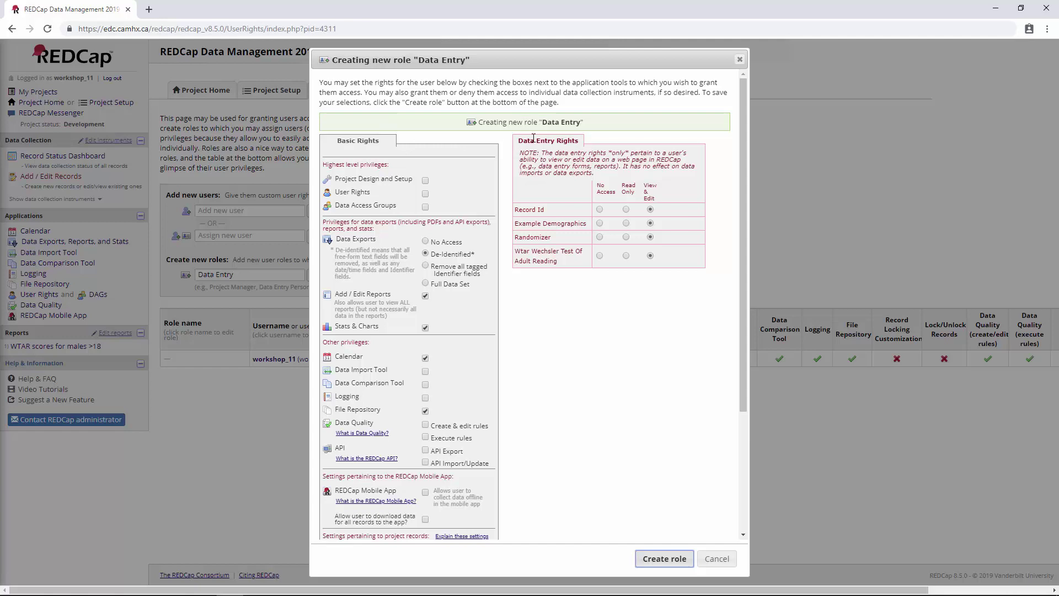
Examine the role's Basic Rights and Data Entry Rights sections, including the Project Design and Setup privilege
{"action": "left_click_drag", "start_coordinate": [385, 141], "coordinate": [368, 140]}
{"action": "left_click", "coordinate": [466, 146]}
{"action": "scroll", "coordinate": [466, 145], "scroll_direction": "down", "scroll_amount": 1}
{"action": "scroll", "coordinate": [466, 144], "scroll_direction": "down", "scroll_amount": 1}
{"action": "scroll", "coordinate": [466, 144], "scroll_direction": "up", "scroll_amount": 2}
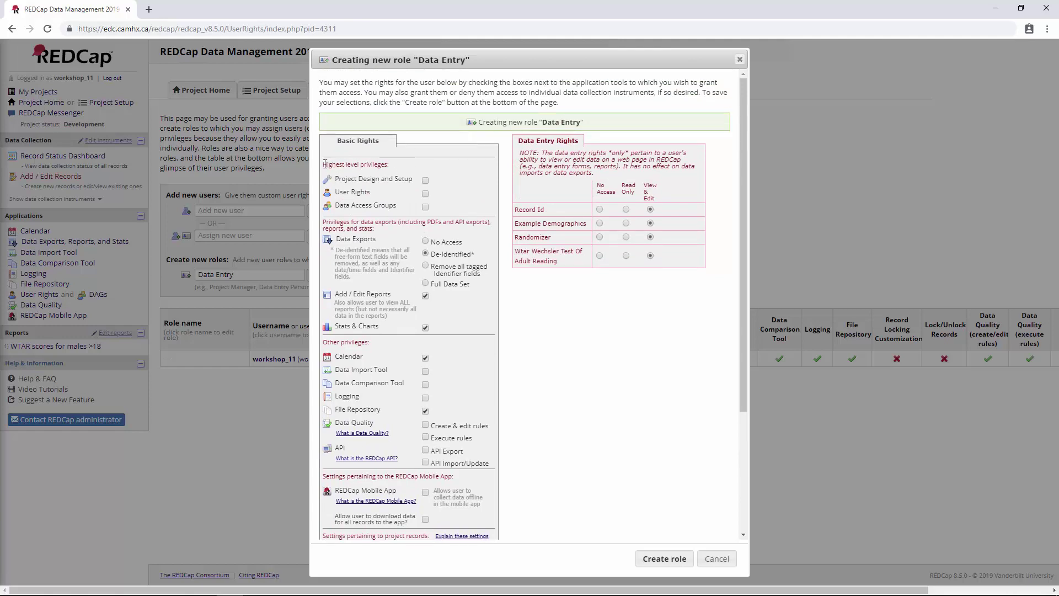
{"action": "left_click_drag", "start_coordinate": [324, 163], "coordinate": [396, 166]}
{"action": "left_click", "coordinate": [406, 168]}
{"action": "left_click_drag", "start_coordinate": [333, 178], "coordinate": [413, 178]}
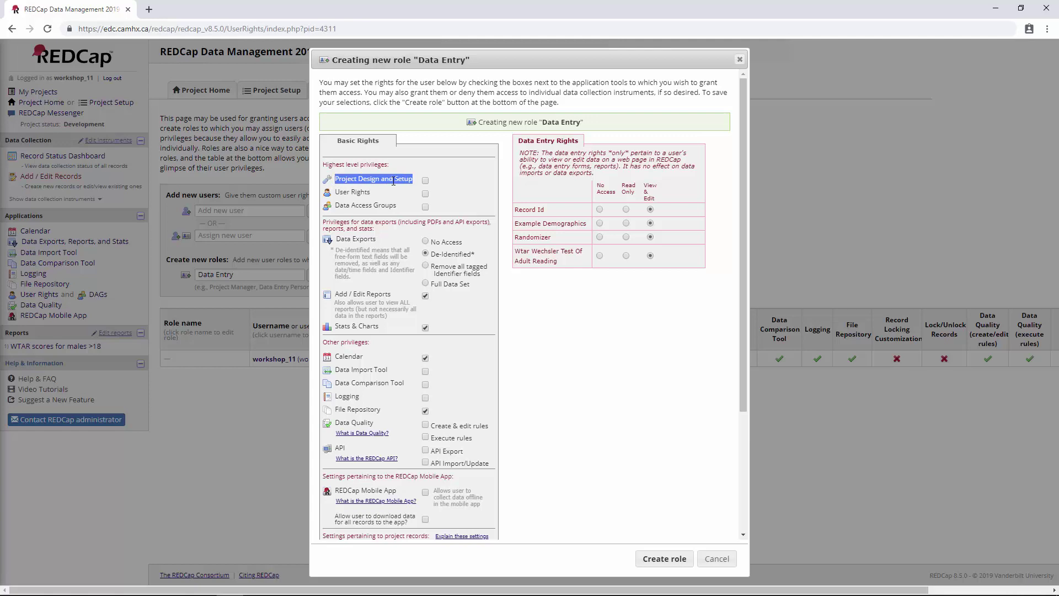
{"action": "left_click", "coordinate": [338, 178]}
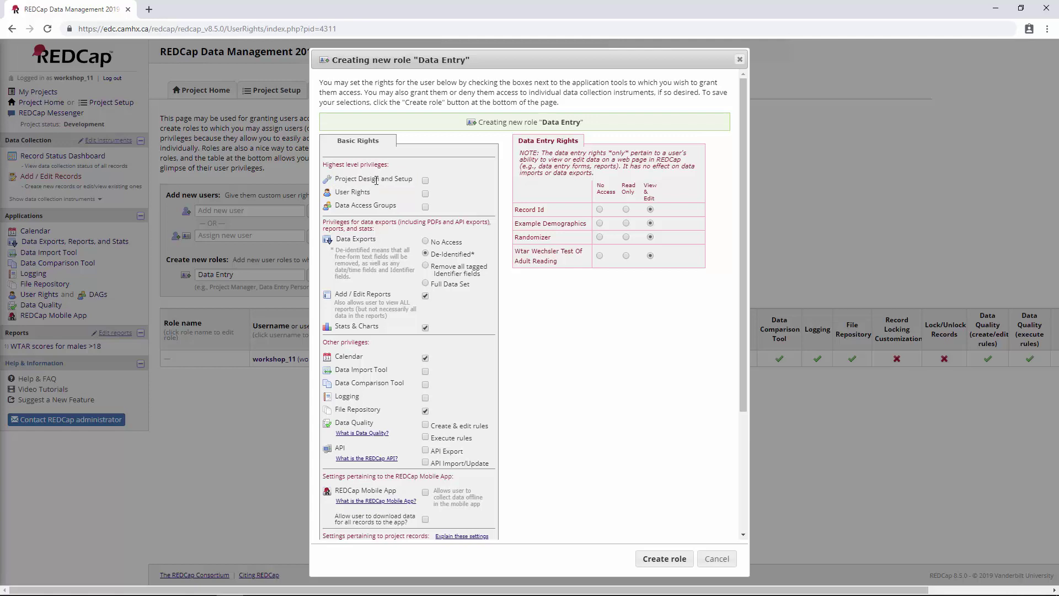
{"action": "left_click_drag", "start_coordinate": [541, 122], "coordinate": [593, 124]}
{"action": "left_click", "coordinate": [593, 125]}
{"action": "left_click_drag", "start_coordinate": [410, 178], "coordinate": [338, 180]}
Examine the User Rights and Data Access Groups options among the highest level privileges
{"action": "triple_click", "coordinate": [351, 193]}
{"action": "left_click", "coordinate": [344, 190]}
{"action": "left_click_drag", "start_coordinate": [335, 191], "coordinate": [379, 196]}
{"action": "left_click", "coordinate": [340, 193]}
{"action": "left_click_drag", "start_coordinate": [339, 193], "coordinate": [389, 205]}
{"action": "left_click_drag", "start_coordinate": [335, 192], "coordinate": [382, 194]}
{"action": "left_click", "coordinate": [384, 194]}
{"action": "left_click_drag", "start_coordinate": [539, 122], "coordinate": [547, 124]}
{"action": "left_click", "coordinate": [469, 184]}
{"action": "left_click_drag", "start_coordinate": [335, 205], "coordinate": [426, 208]}
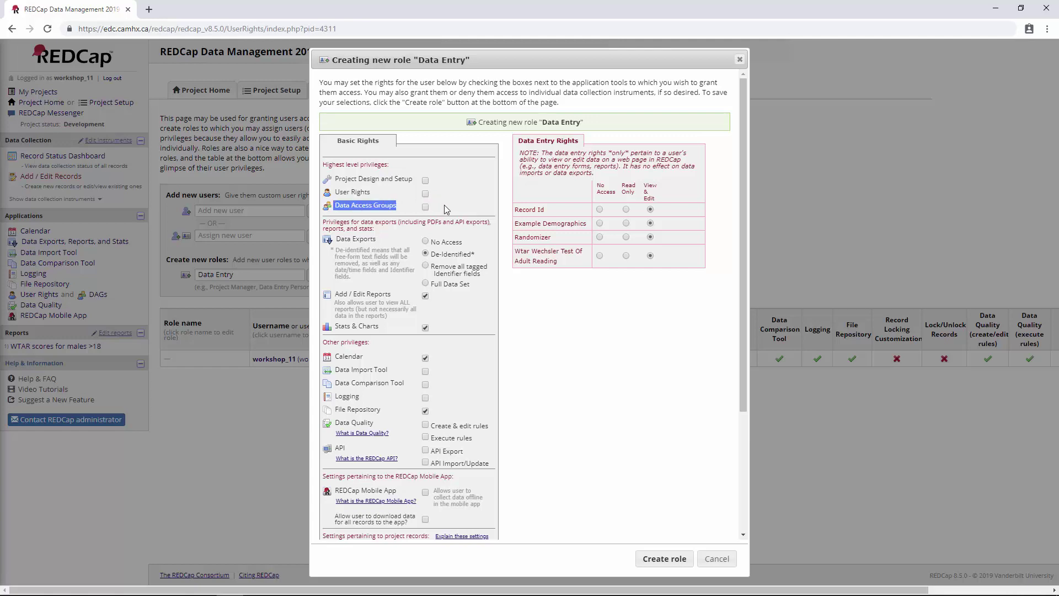
{"action": "left_click", "coordinate": [404, 207]}
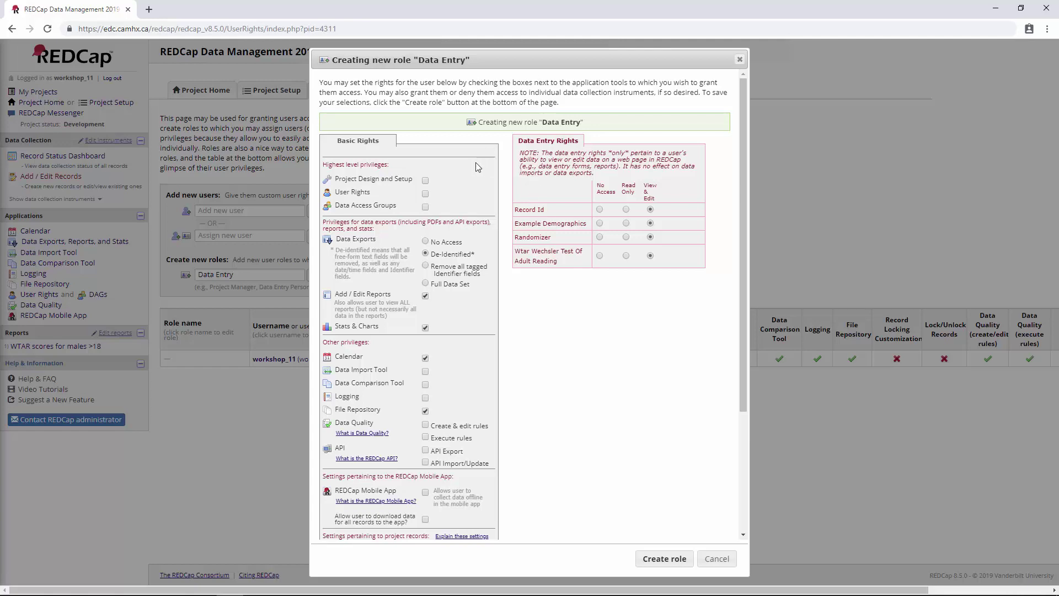
Set Data Exports to No Access for the role and disable Add / Edit Reports and Stats & Charts
{"action": "scroll", "coordinate": [479, 168], "scroll_direction": "down", "scroll_amount": 1}
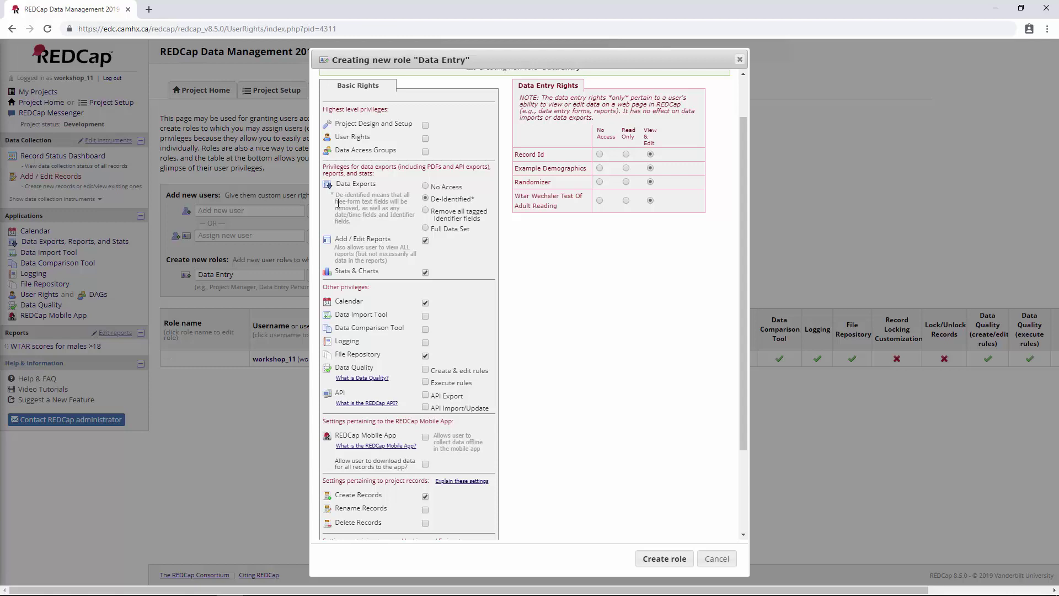
{"action": "left_click", "coordinate": [425, 186]}
{"action": "left_click_drag", "start_coordinate": [433, 186], "coordinate": [456, 187]}
{"action": "left_click_drag", "start_coordinate": [431, 228], "coordinate": [486, 231]}
{"action": "left_click", "coordinate": [477, 199]}
{"action": "scroll", "coordinate": [488, 203], "scroll_direction": "up", "scroll_amount": 1}
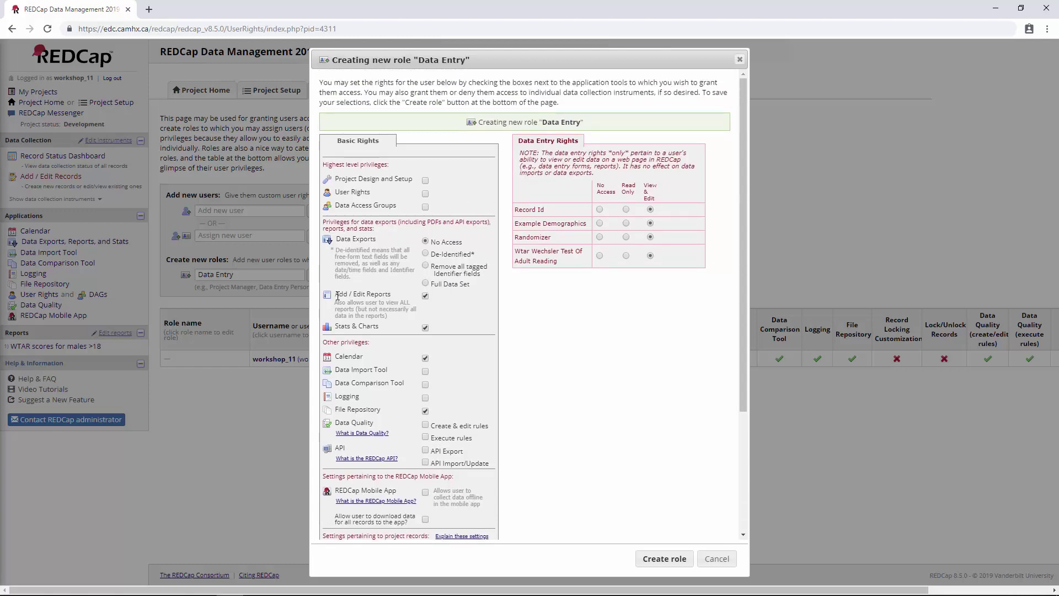
{"action": "left_click", "coordinate": [426, 297]}
{"action": "left_click", "coordinate": [425, 328]}
Remove the Calendar and File Repository privileges from the Data Entry role
{"action": "scroll", "coordinate": [482, 283], "scroll_direction": "down", "scroll_amount": 1}
{"action": "scroll", "coordinate": [482, 282], "scroll_direction": "down", "scroll_amount": 1}
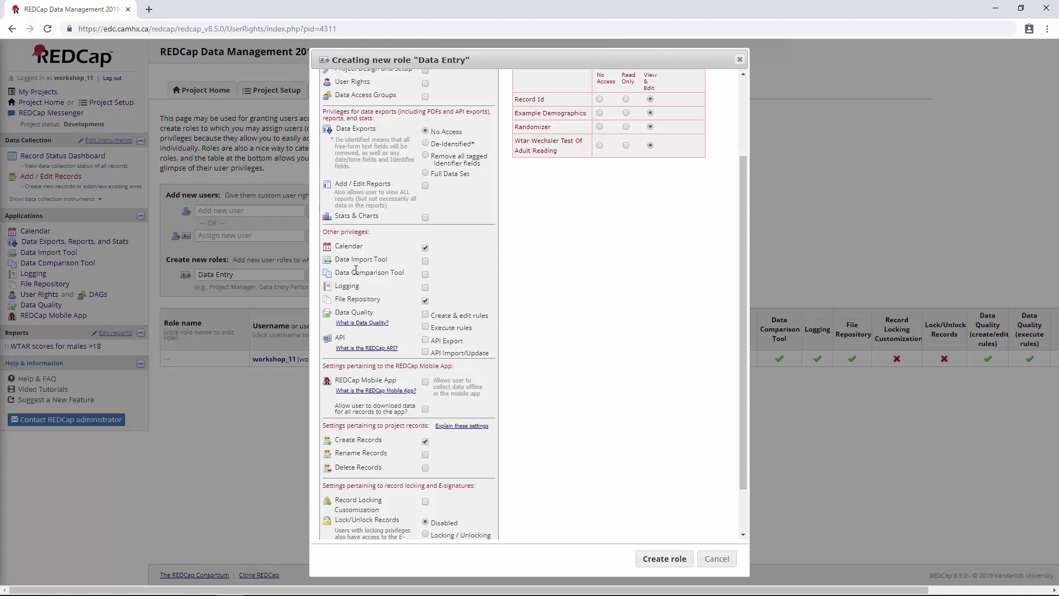
{"action": "double_click", "coordinate": [347, 246]}
{"action": "left_click", "coordinate": [353, 249]}
{"action": "left_click_drag", "start_coordinate": [335, 246], "coordinate": [362, 248]}
{"action": "left_click", "coordinate": [388, 262]}
{"action": "left_click_drag", "start_coordinate": [344, 260], "coordinate": [384, 272]}
{"action": "left_click_drag", "start_coordinate": [352, 275], "coordinate": [338, 291]}
{"action": "left_click", "coordinate": [336, 288]}
{"action": "scroll", "coordinate": [361, 287], "scroll_direction": "down", "scroll_amount": 1}
{"action": "left_click_drag", "start_coordinate": [347, 251], "coordinate": [393, 251]}
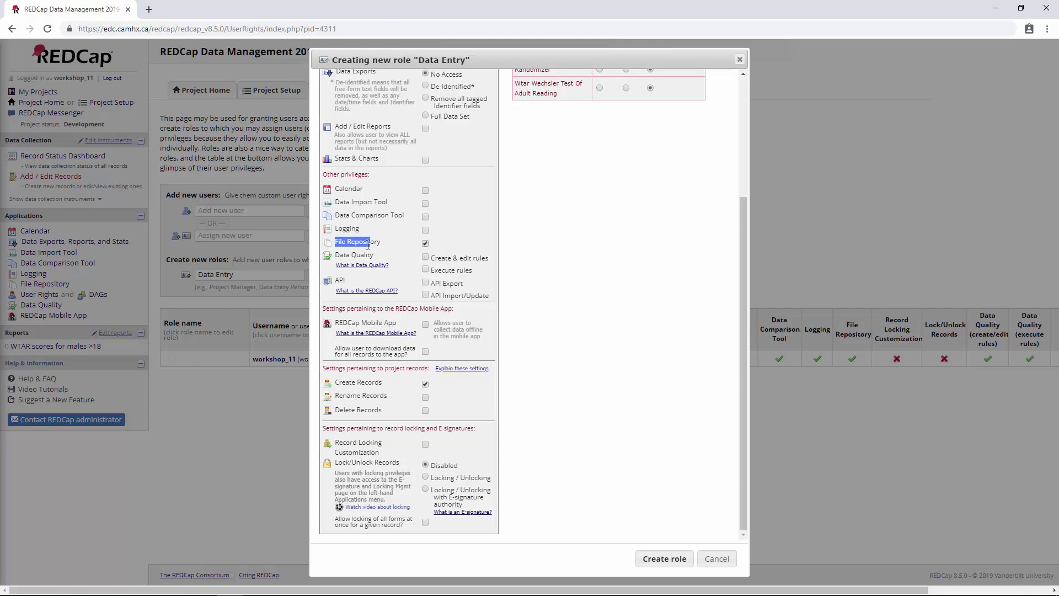
{"action": "left_click", "coordinate": [426, 243]}
Enable Rename Records for the role and try out the Delete Records privilege
{"action": "left_click", "coordinate": [365, 286]}
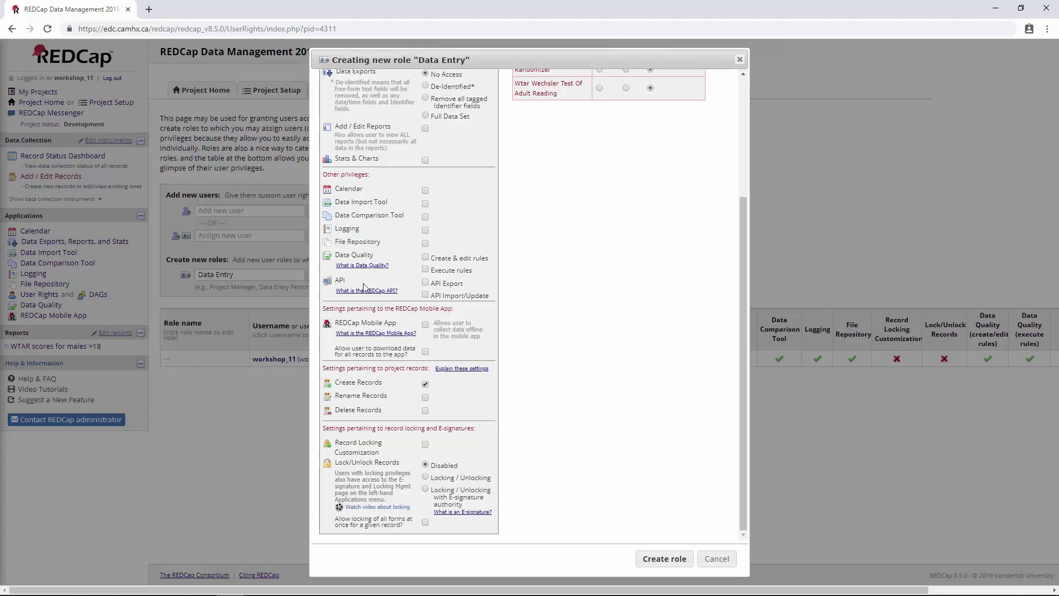
{"action": "left_click_drag", "start_coordinate": [493, 298], "coordinate": [432, 296]}
{"action": "left_click", "coordinate": [434, 293]}
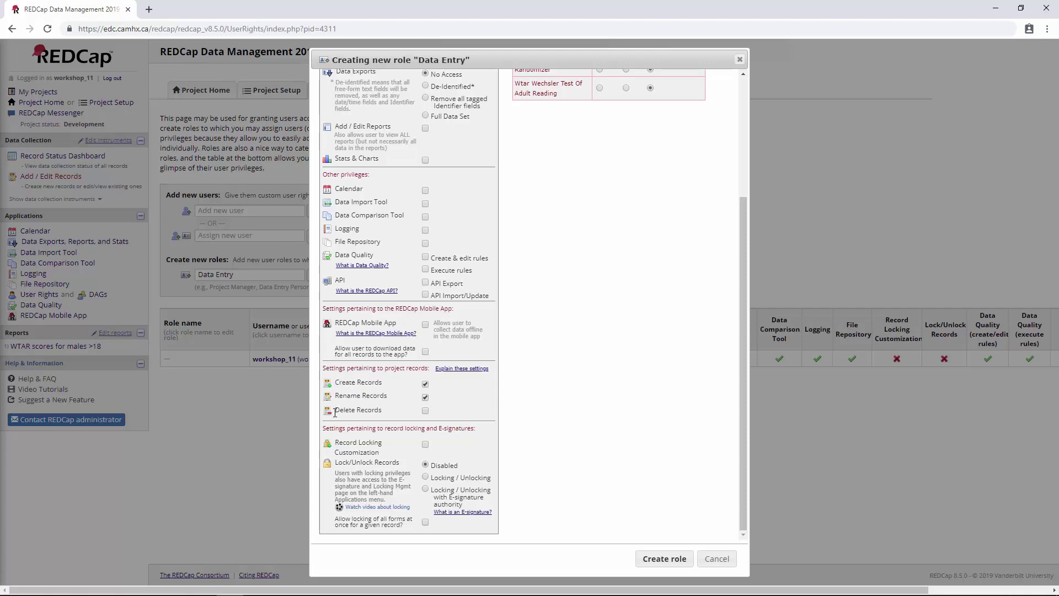
{"action": "left_click", "coordinate": [421, 413]}
{"action": "left_click", "coordinate": [426, 411]}
{"action": "left_click_drag", "start_coordinate": [336, 409], "coordinate": [388, 416]}
{"action": "left_click", "coordinate": [374, 422]}
{"action": "left_click_drag", "start_coordinate": [335, 413], "coordinate": [399, 412]}
{"action": "left_click", "coordinate": [400, 411]}
{"action": "scroll", "coordinate": [504, 481], "scroll_direction": "up", "scroll_amount": 3}
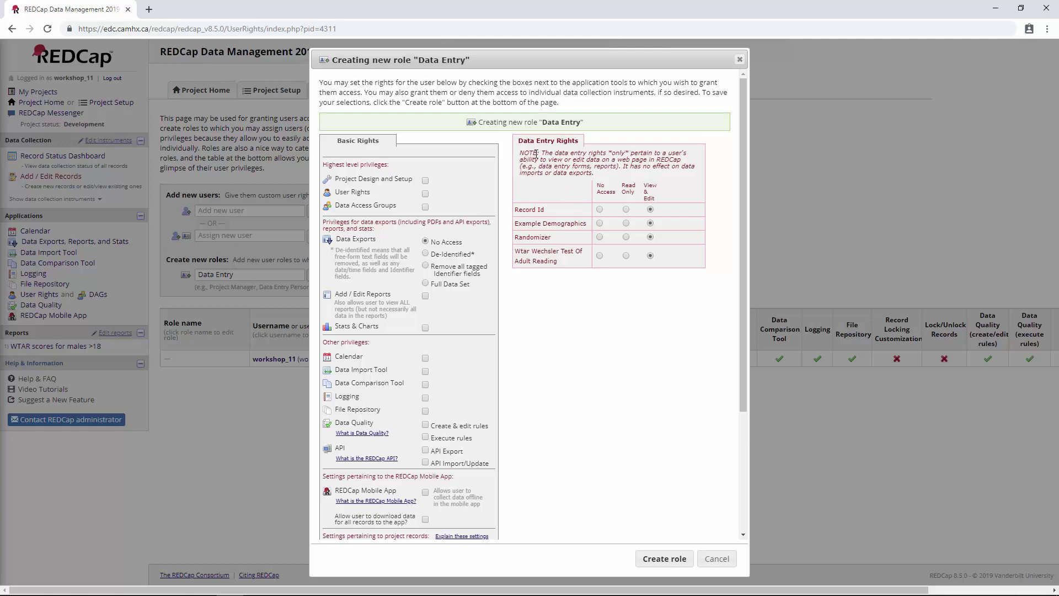
Examine the Data Entry Rights access levels and the Randomizer instrument's setting
{"action": "left_click_drag", "start_coordinate": [518, 142], "coordinate": [582, 144]}
{"action": "left_click", "coordinate": [669, 214]}
{"action": "left_click_drag", "start_coordinate": [527, 143], "coordinate": [581, 165]}
{"action": "left_click_drag", "start_coordinate": [516, 237], "coordinate": [557, 238]}
{"action": "left_click", "coordinate": [557, 238]}
{"action": "left_click", "coordinate": [650, 236]}
Try Read Only access for the Example Demographics, Randomizer and Wtar Wechsler Test Of Adult Reading instruments
{"action": "left_click", "coordinate": [626, 223]}
{"action": "left_click", "coordinate": [626, 237]}
{"action": "left_click", "coordinate": [626, 255]}
Set all four instruments from Record Id to Wtar Wechsler Test Of Adult Reading to View & Edit and create the role
{"action": "left_click", "coordinate": [651, 210]}
{"action": "left_click", "coordinate": [651, 223]}
{"action": "left_click", "coordinate": [651, 237]}
{"action": "left_click", "coordinate": [651, 256]}
{"action": "left_click", "coordinate": [654, 563]}
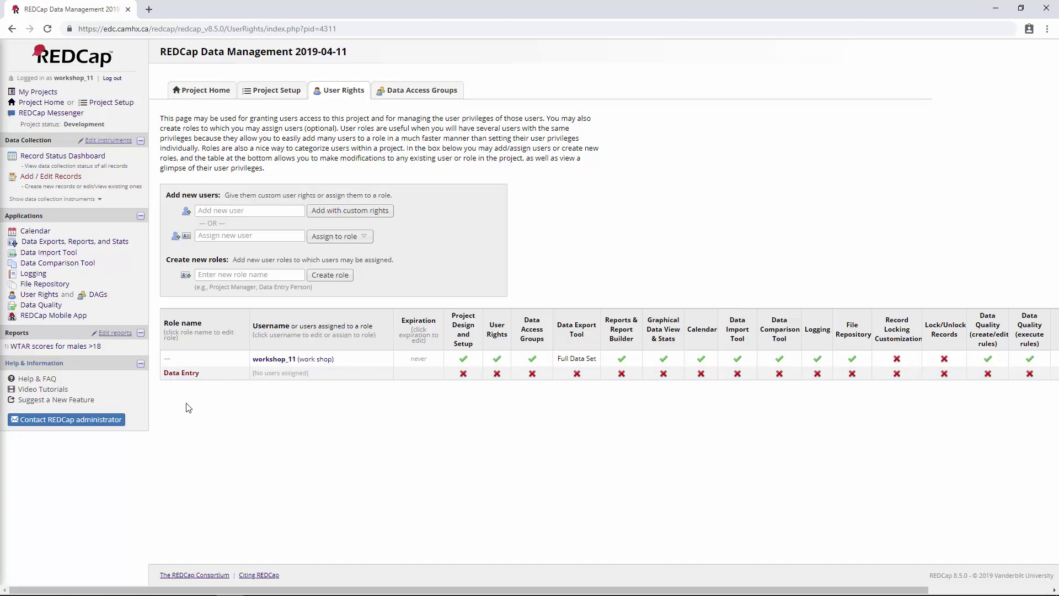
Add the colleague's existing user account to the project by assigning it to the Data Entry role
{"action": "left_click", "coordinate": [232, 233]}
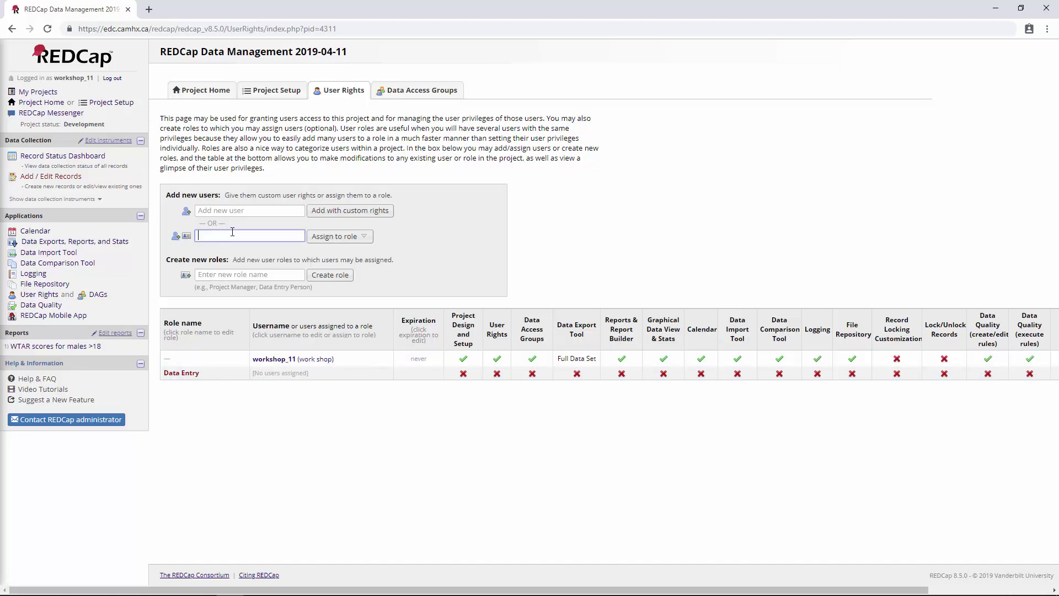
{"action": "type", "text": "steve"}
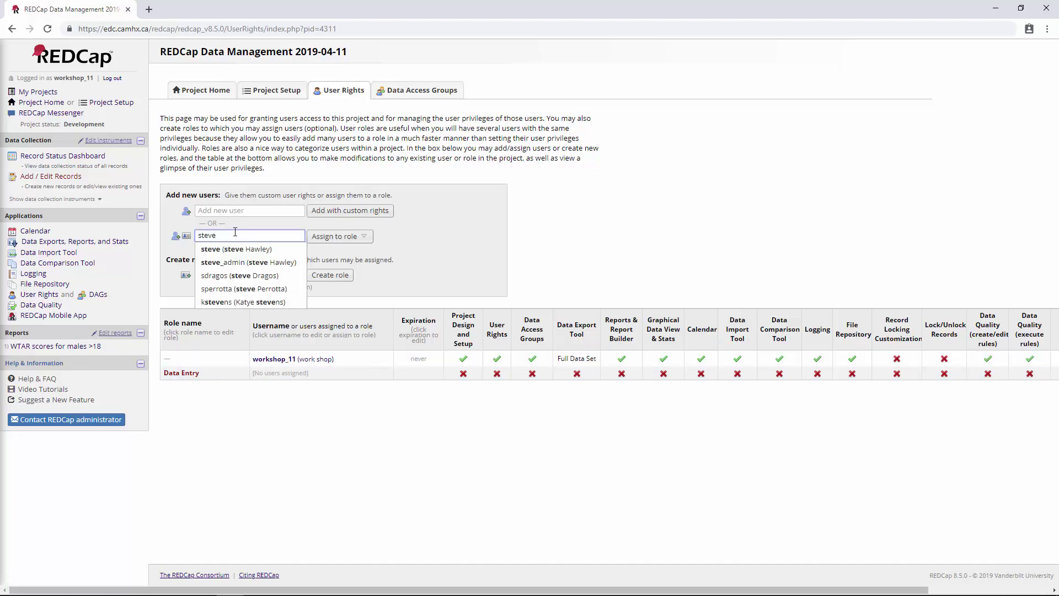
{"action": "left_click", "coordinate": [227, 250]}
{"action": "left_click", "coordinate": [337, 236]}
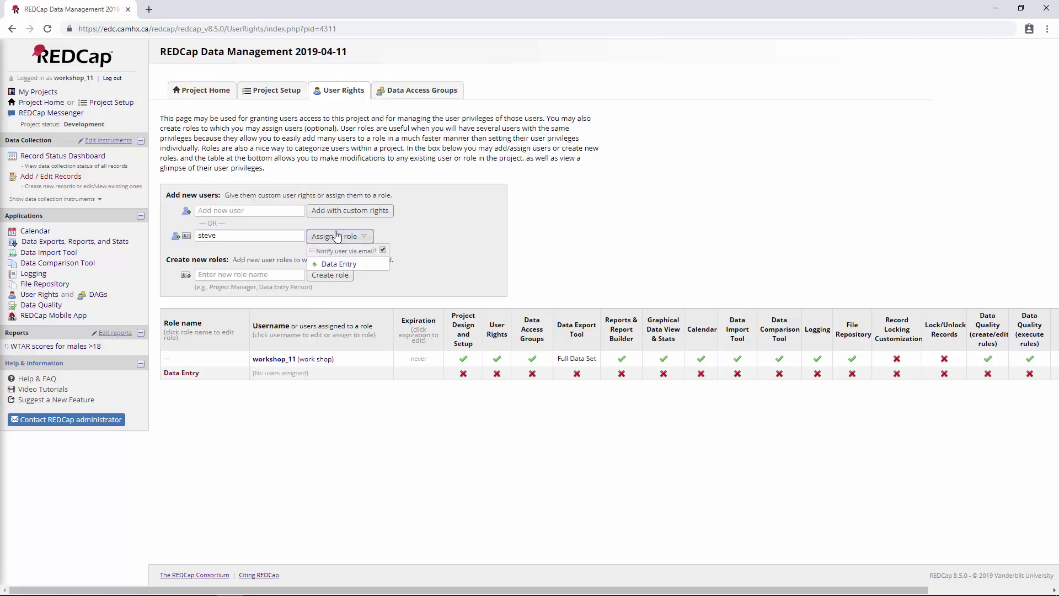
{"action": "left_click", "coordinate": [336, 264]}
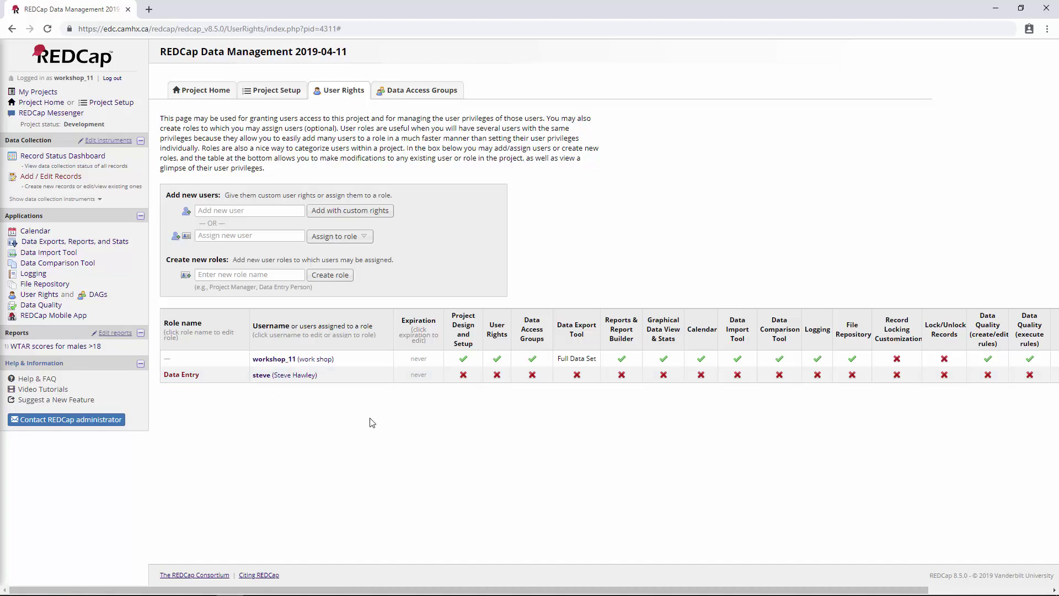
Remove the newly added user from the Data Entry role
{"action": "left_click", "coordinate": [289, 377]}
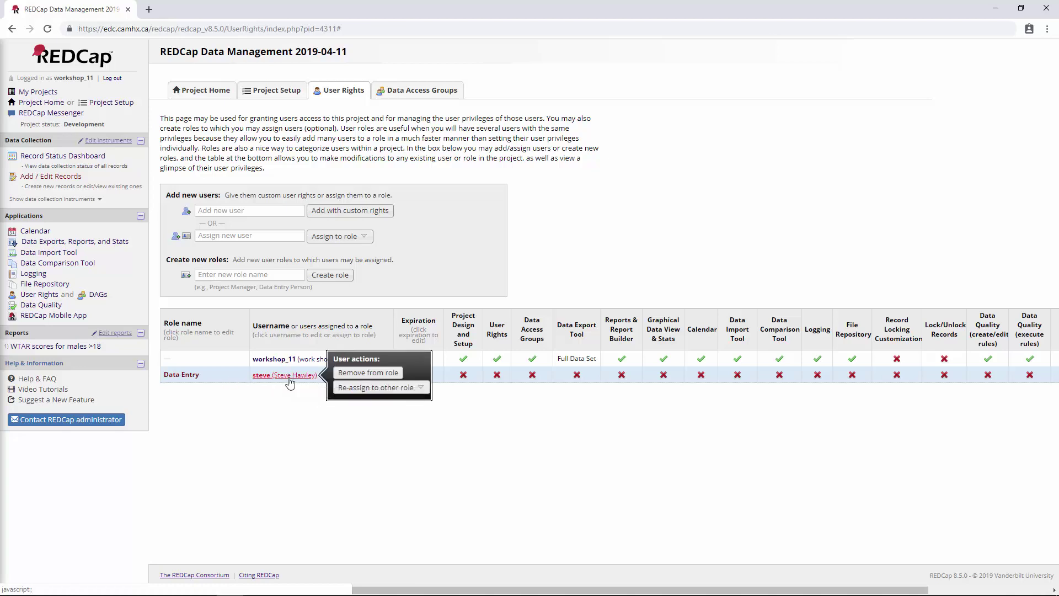
{"action": "left_click", "coordinate": [347, 373]}
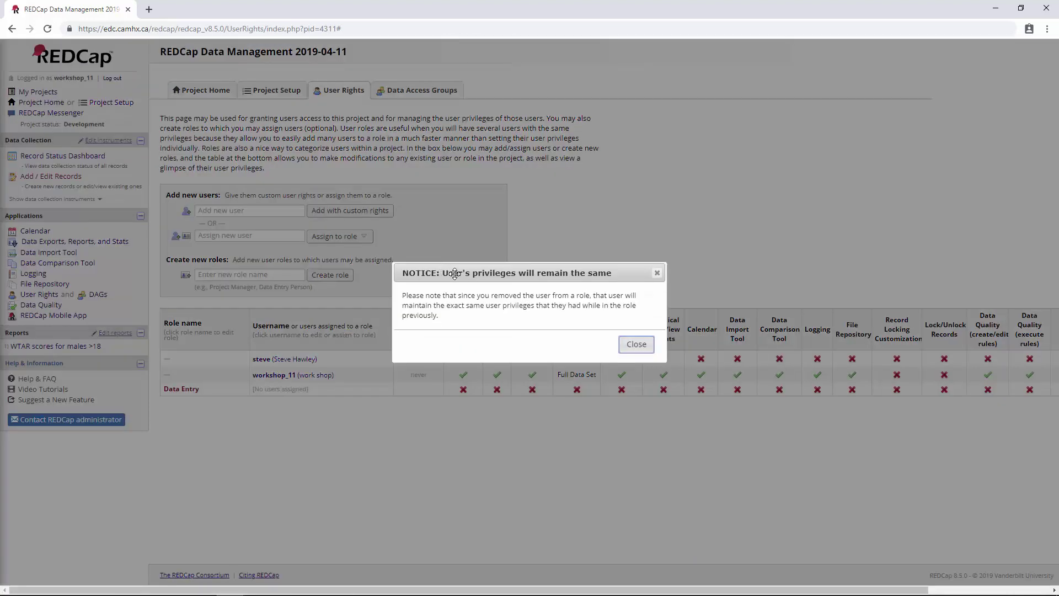
{"action": "left_click", "coordinate": [630, 346]}
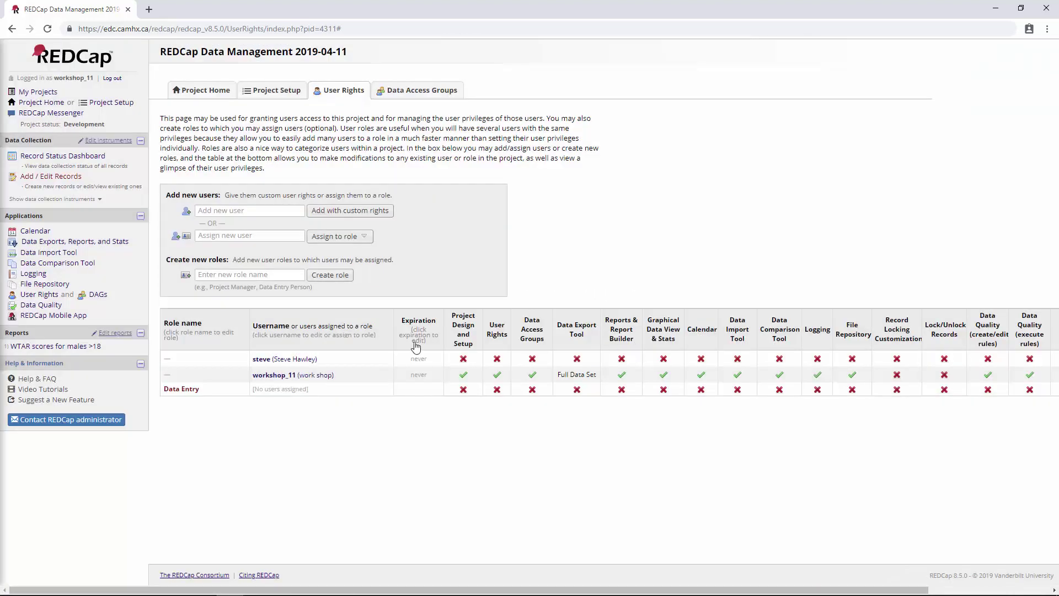
Set the user's access expiration date to 04/10/2019 and save the changes
{"action": "left_click", "coordinate": [283, 363]}
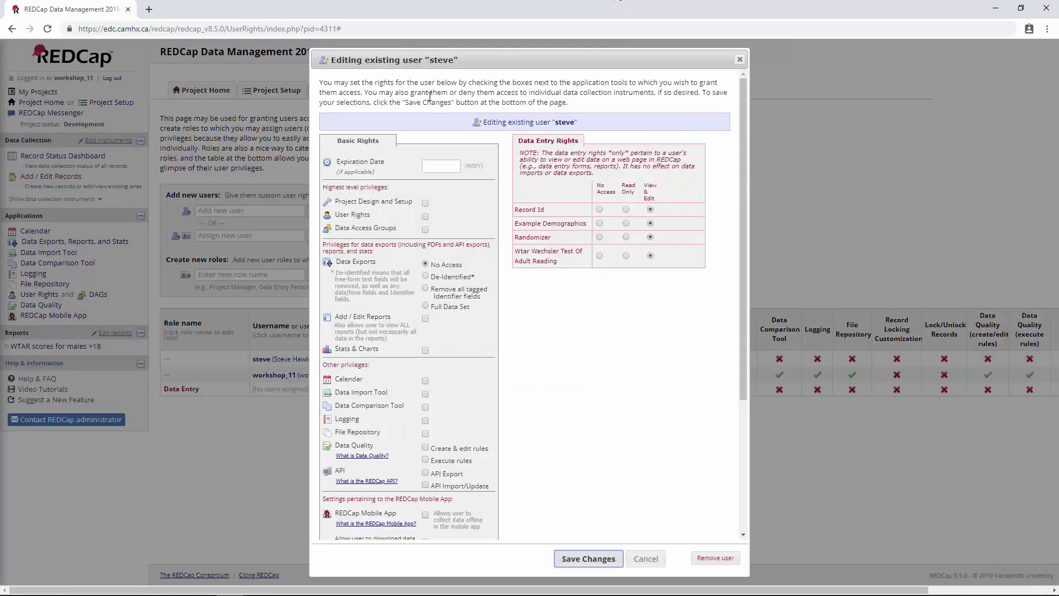
{"action": "left_click", "coordinate": [441, 165]}
{"action": "left_click", "coordinate": [493, 234]}
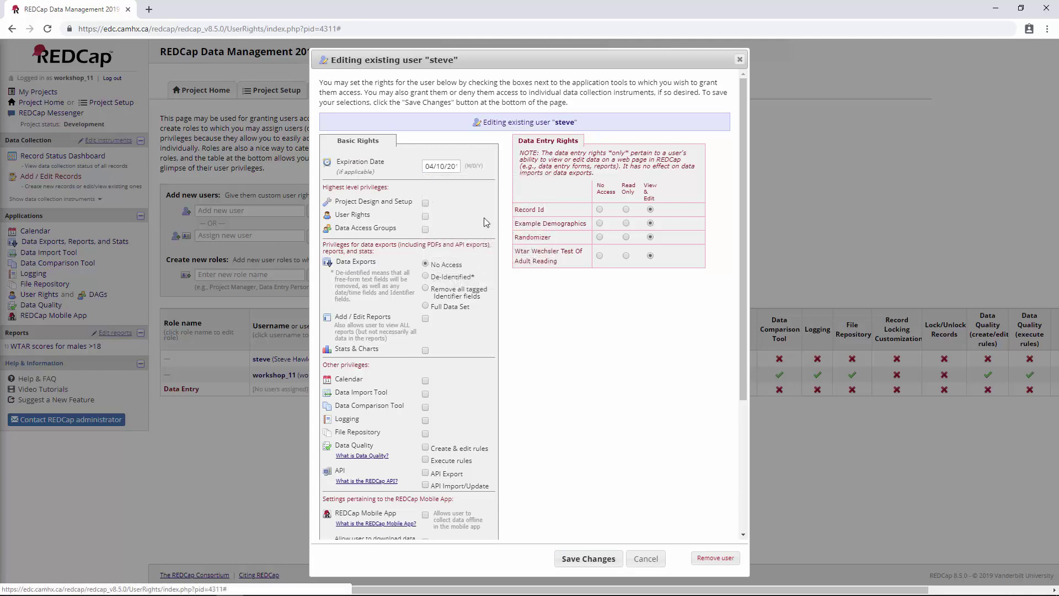
{"action": "left_click", "coordinate": [577, 557]}
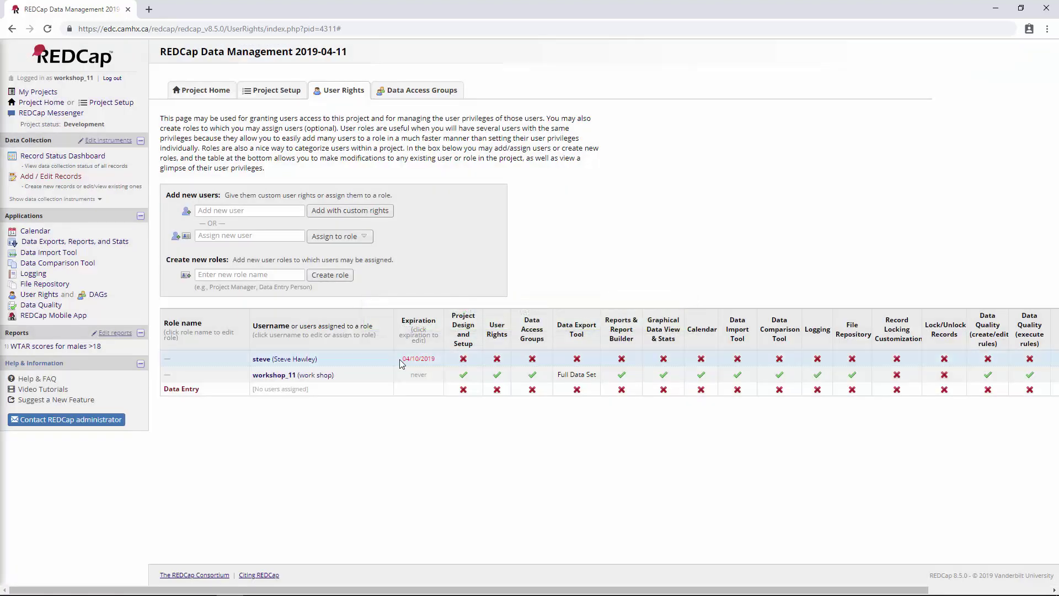
Assign the user with the expiration date to the Data Entry role again
{"action": "left_click", "coordinate": [269, 361]}
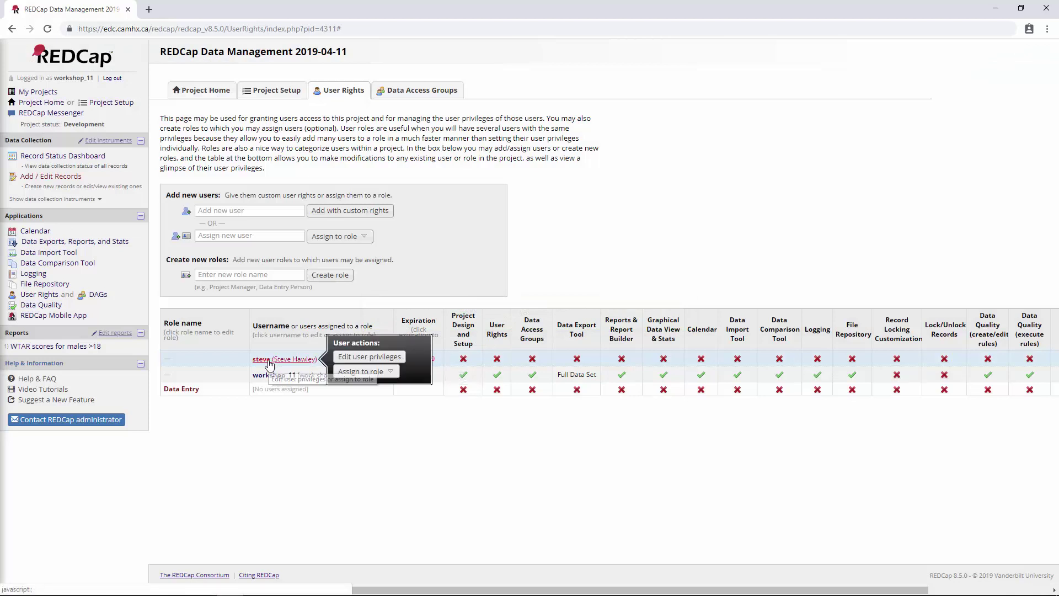
{"action": "left_click", "coordinate": [361, 371]}
{"action": "left_click", "coordinate": [364, 385]}
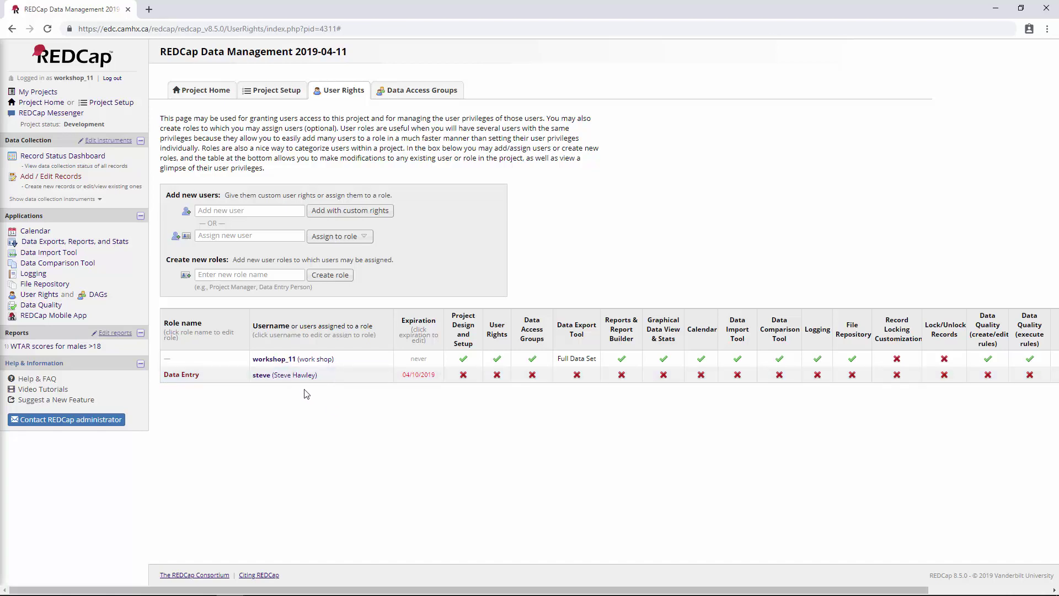
Open the User Access Dashboard and review the users and expiration dates across all projects
{"action": "left_click", "coordinate": [29, 93]}
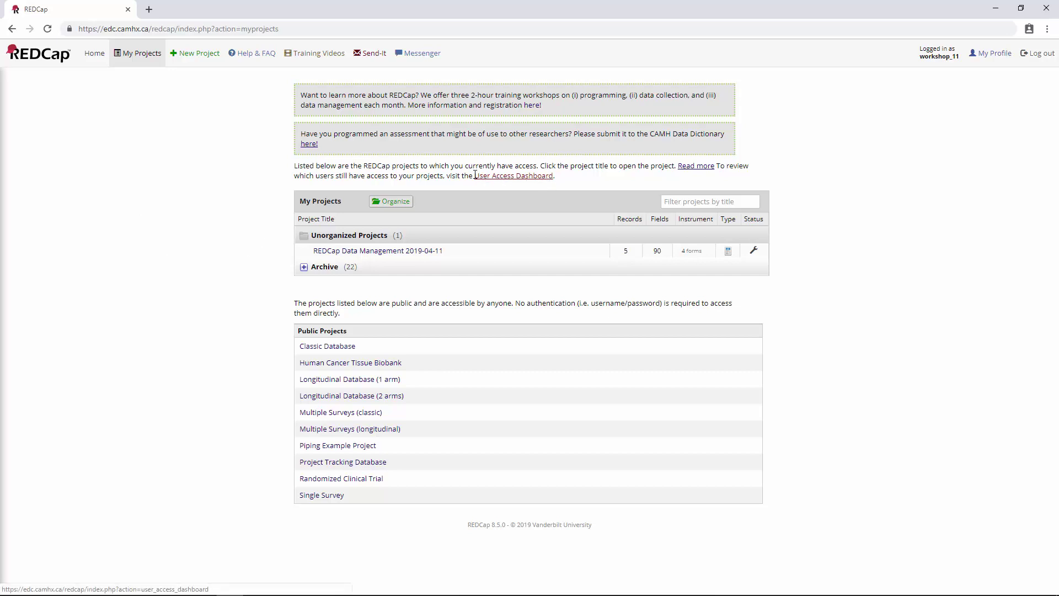
{"action": "left_click", "coordinate": [500, 181]}
{"action": "scroll", "coordinate": [259, 243], "scroll_direction": "down", "scroll_amount": 5}
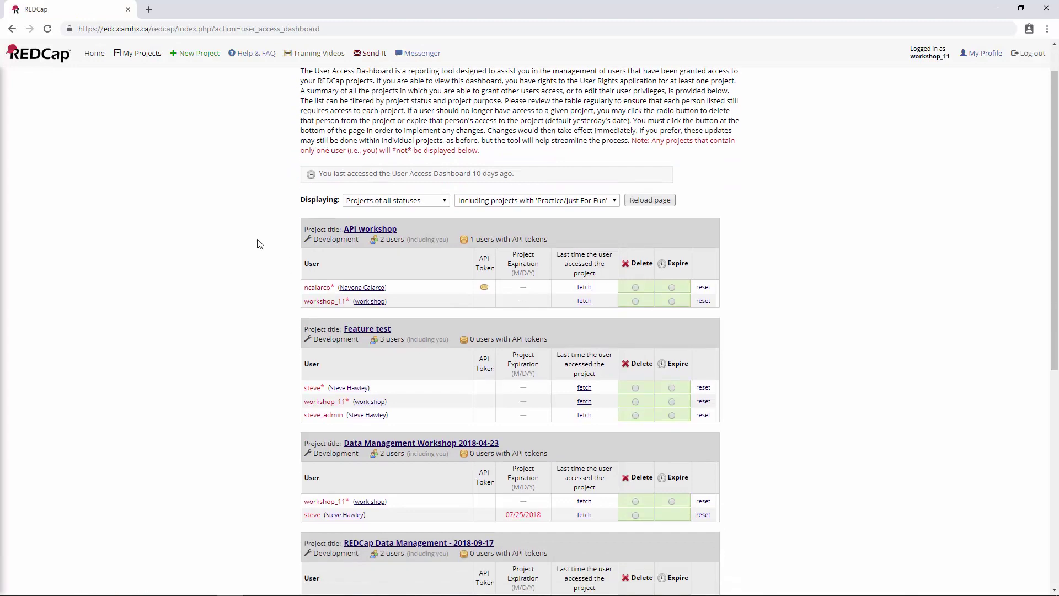
{"action": "scroll", "coordinate": [259, 244], "scroll_direction": "down", "scroll_amount": 3}
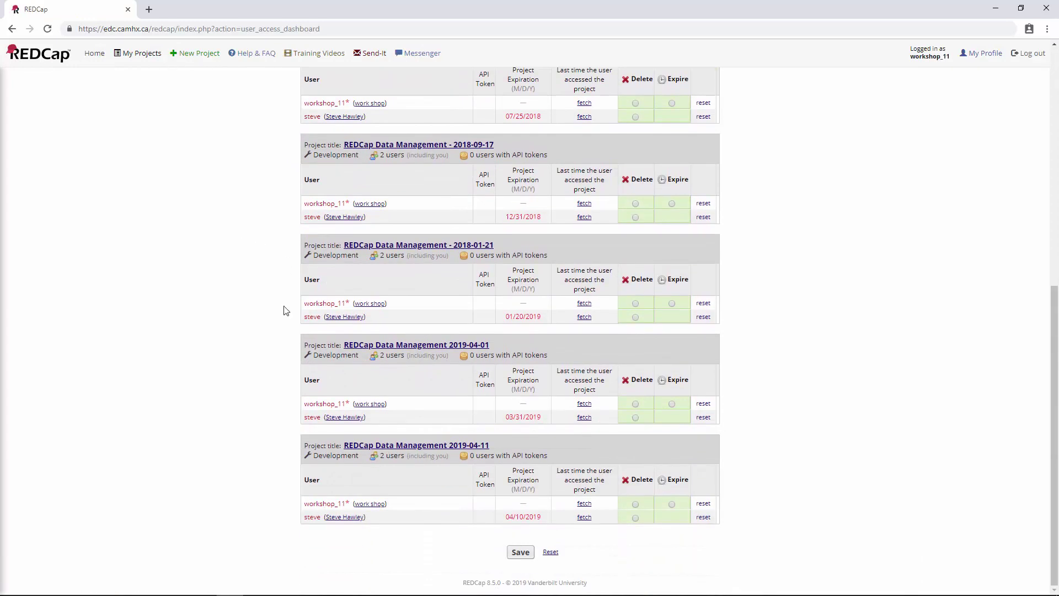
{"action": "scroll", "coordinate": [261, 275], "scroll_direction": "up", "scroll_amount": 3}
{"action": "scroll", "coordinate": [259, 368], "scroll_direction": "down", "scroll_amount": 2}
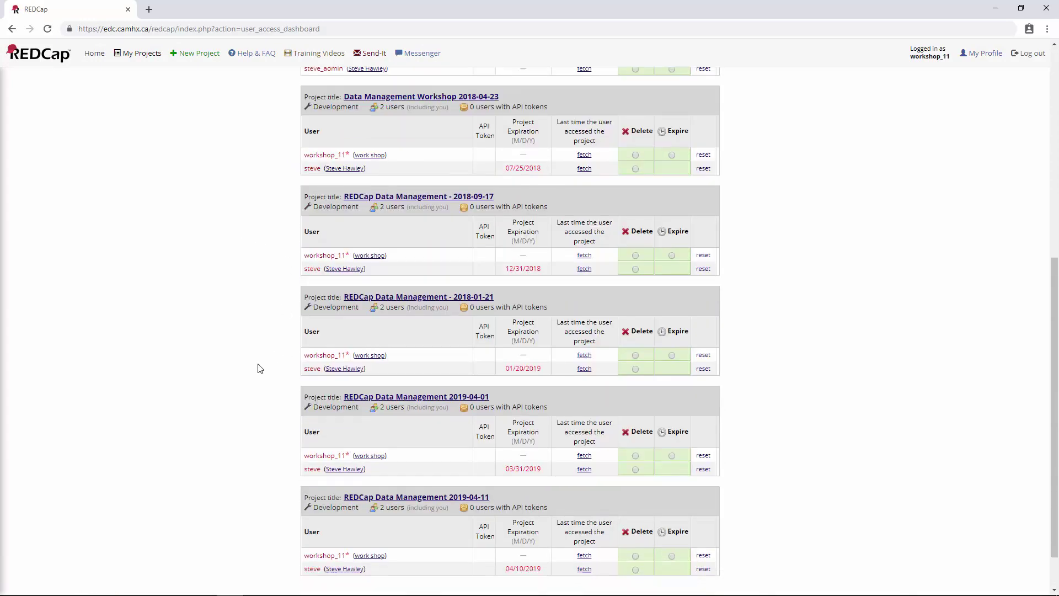
Fetch the last time workshop_11 accessed the Data Management Workshop 2018-04-23 project
{"action": "scroll", "coordinate": [260, 369], "scroll_direction": "down", "scroll_amount": 1}
{"action": "scroll", "coordinate": [277, 434], "scroll_direction": "up", "scroll_amount": 6}
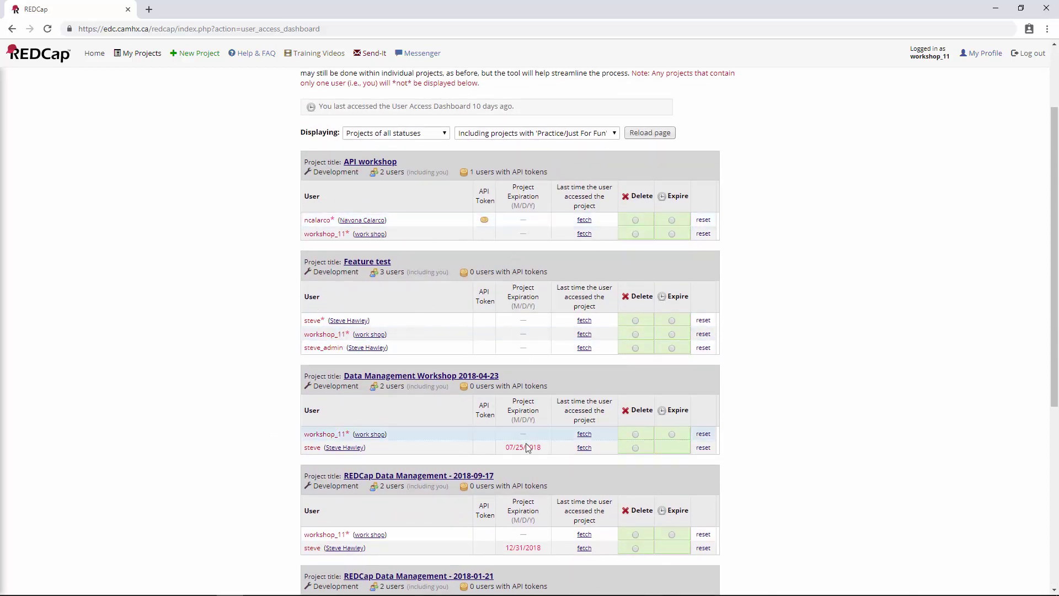
{"action": "scroll", "coordinate": [561, 401], "scroll_direction": "down", "scroll_amount": 1}
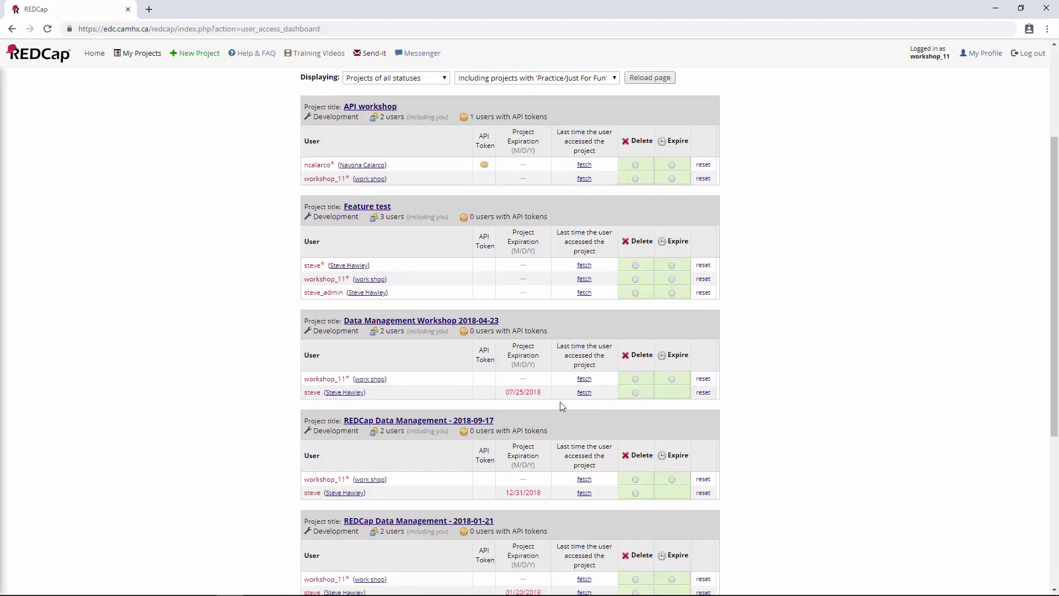
{"action": "left_click", "coordinate": [582, 379]}
{"action": "left_click_drag", "start_coordinate": [558, 378], "coordinate": [604, 378]}
{"action": "scroll", "coordinate": [256, 359], "scroll_direction": "up", "scroll_amount": 3}
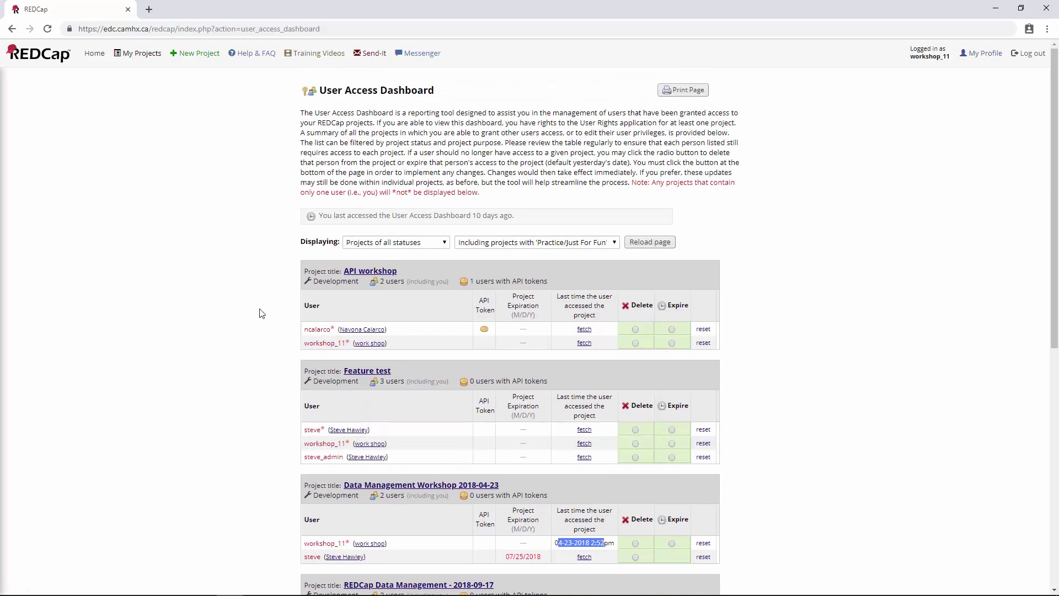
Review the User Access Dashboard's project list, checking each project's users, expiration dates and Delete and Expire options
{"action": "triple_click", "coordinate": [368, 91]}
{"action": "left_click", "coordinate": [468, 95]}
{"action": "scroll", "coordinate": [283, 281], "scroll_direction": "down", "scroll_amount": 2}
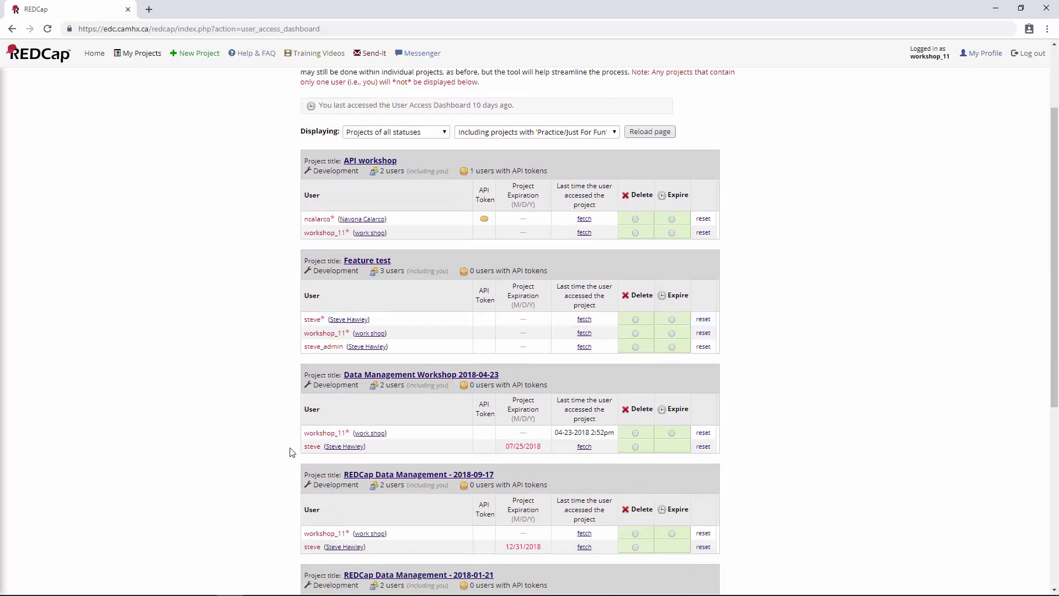
{"action": "scroll", "coordinate": [264, 451], "scroll_direction": "down", "scroll_amount": 3}
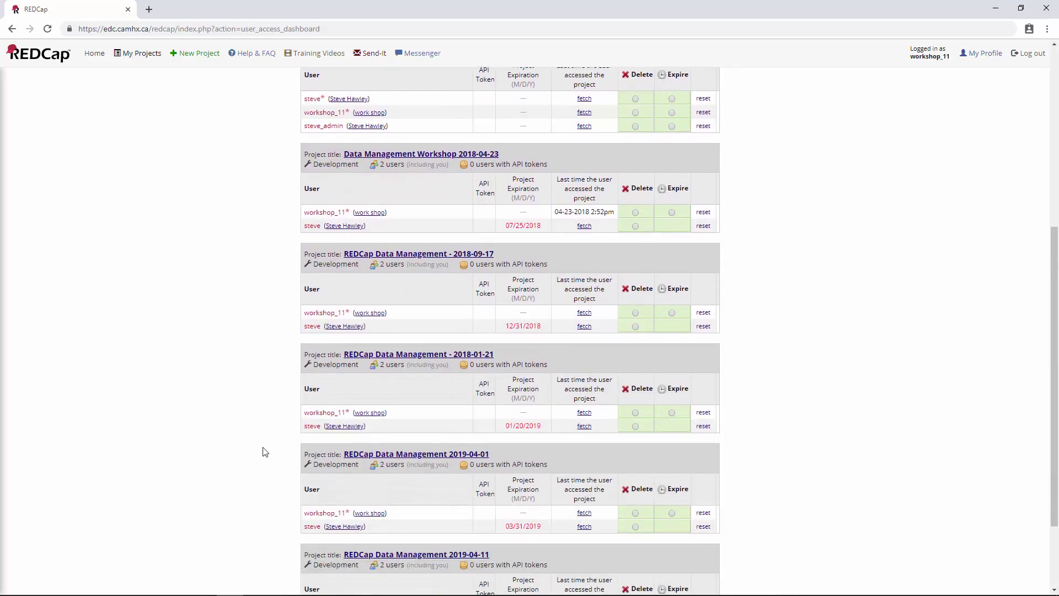
{"action": "scroll", "coordinate": [265, 451], "scroll_direction": "up", "scroll_amount": 2}
{"action": "scroll", "coordinate": [263, 446], "scroll_direction": "up", "scroll_amount": 1}
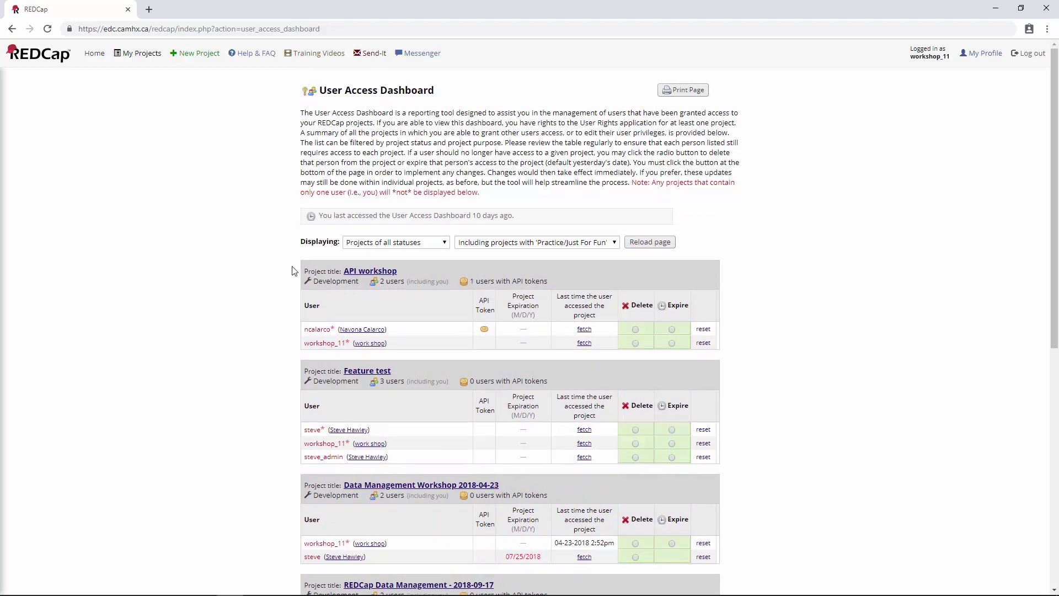
{"action": "scroll", "coordinate": [279, 303], "scroll_direction": "down", "scroll_amount": 3}
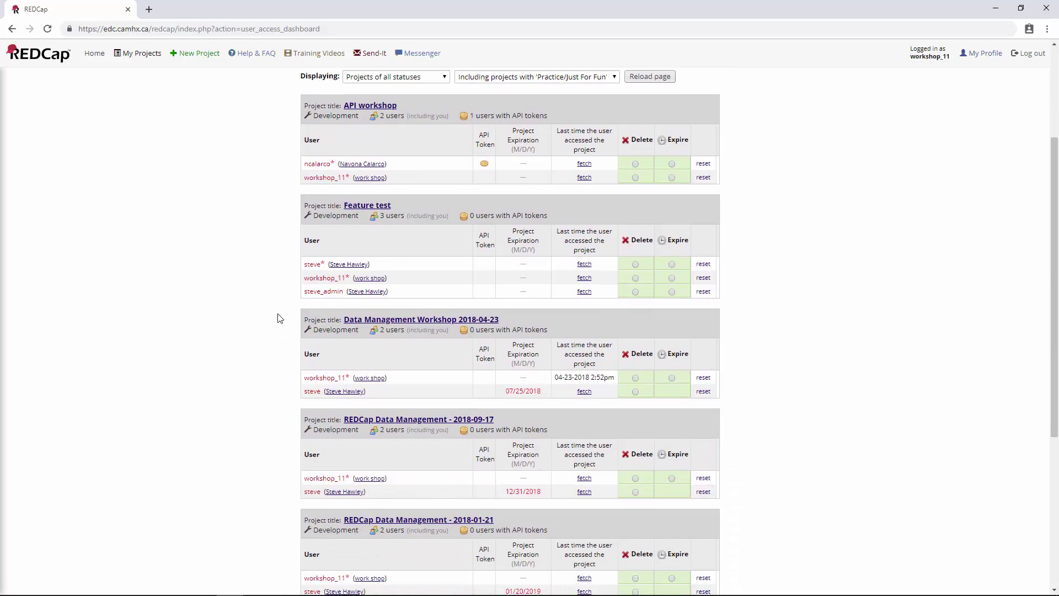
{"action": "scroll", "coordinate": [283, 319], "scroll_direction": "down", "scroll_amount": 2}
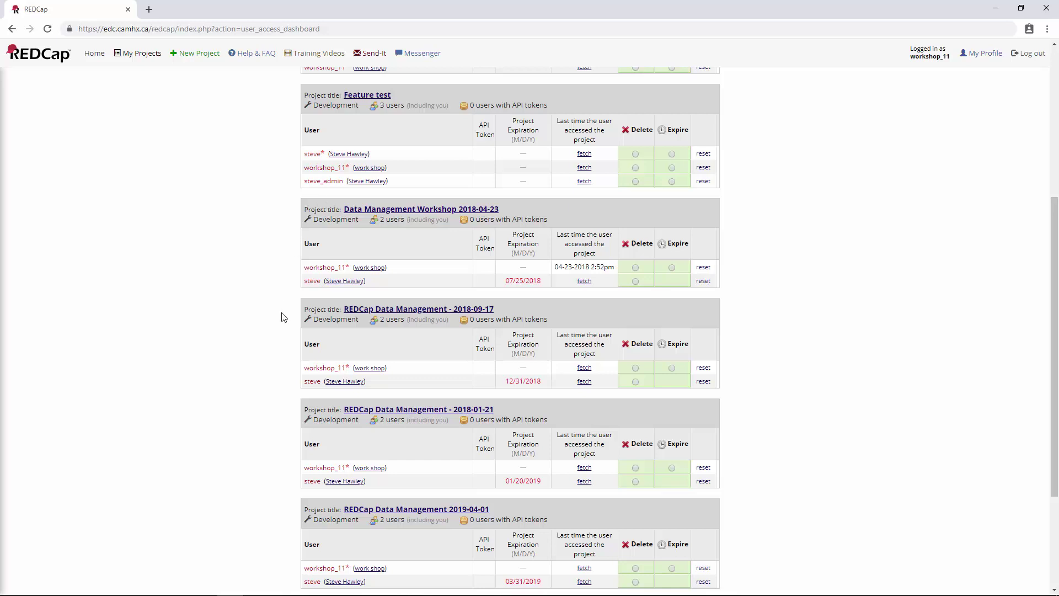
{"action": "scroll", "coordinate": [285, 314], "scroll_direction": "up", "scroll_amount": 2}
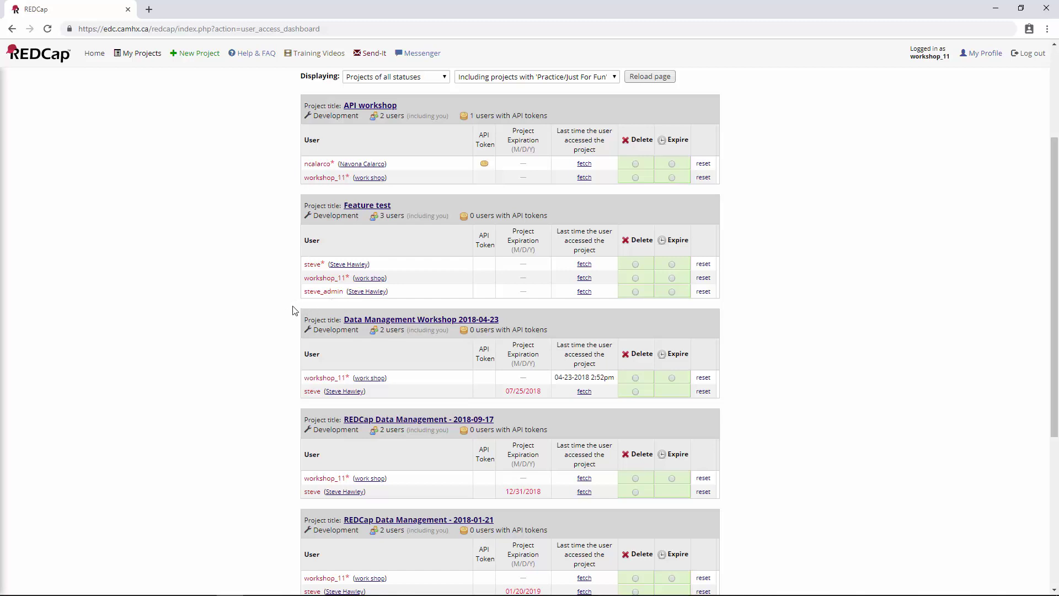
{"action": "scroll", "coordinate": [267, 303], "scroll_direction": "up", "scroll_amount": 2}
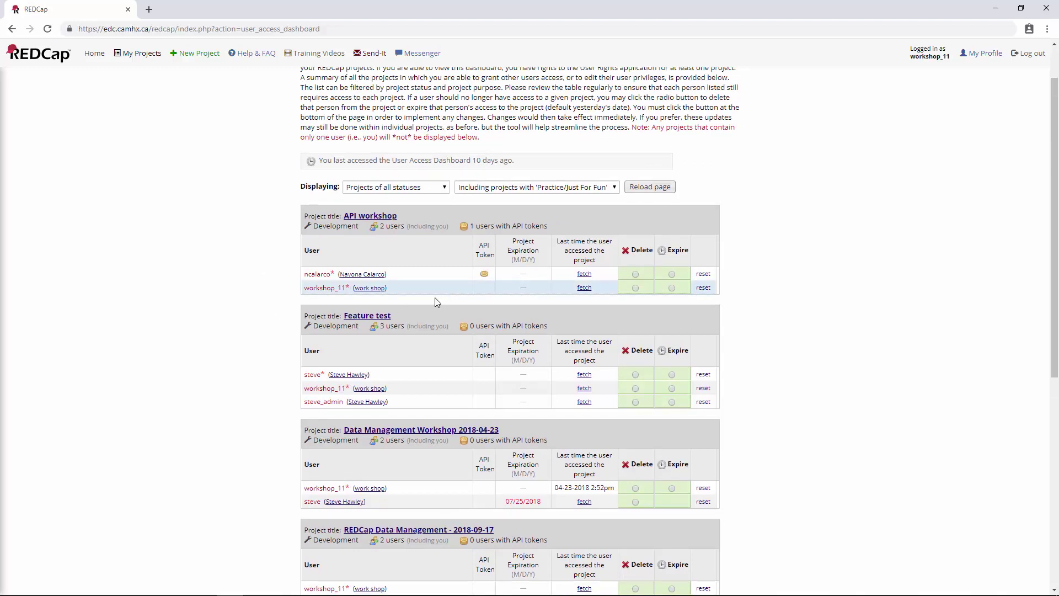
Try the Delete and Expire options for workshop_11 in the API workshop project, ending with Expire selected
{"action": "left_click", "coordinate": [673, 288]}
{"action": "left_click", "coordinate": [637, 290]}
{"action": "left_click", "coordinate": [673, 288]}
{"action": "left_click", "coordinate": [635, 288]}
{"action": "left_click", "coordinate": [672, 288]}
{"action": "left_click", "coordinate": [634, 288]}
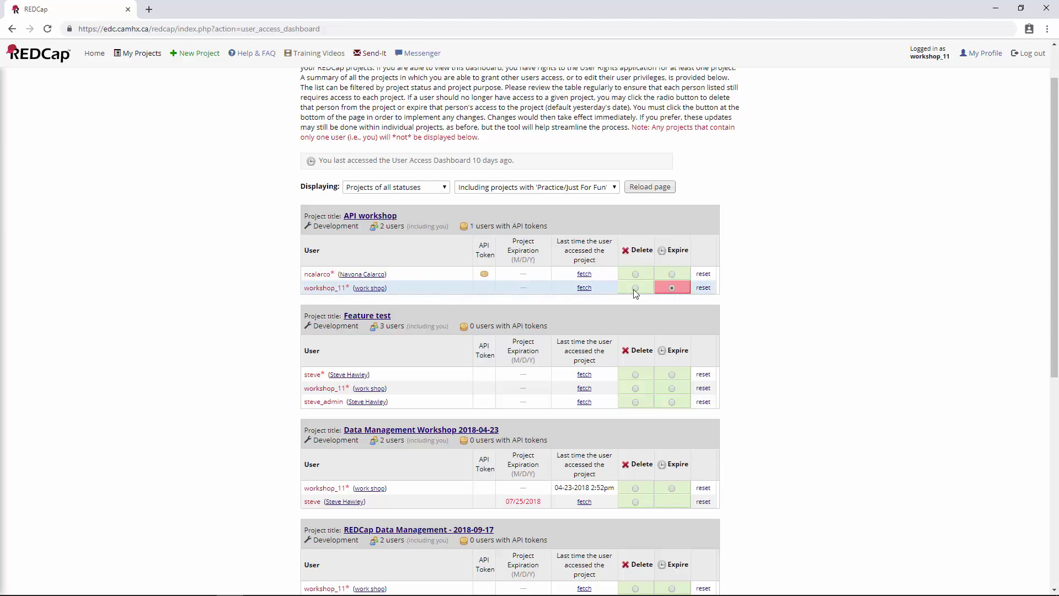
{"action": "left_click", "coordinate": [672, 288]}
{"action": "scroll", "coordinate": [276, 277], "scroll_direction": "up", "scroll_amount": 1}
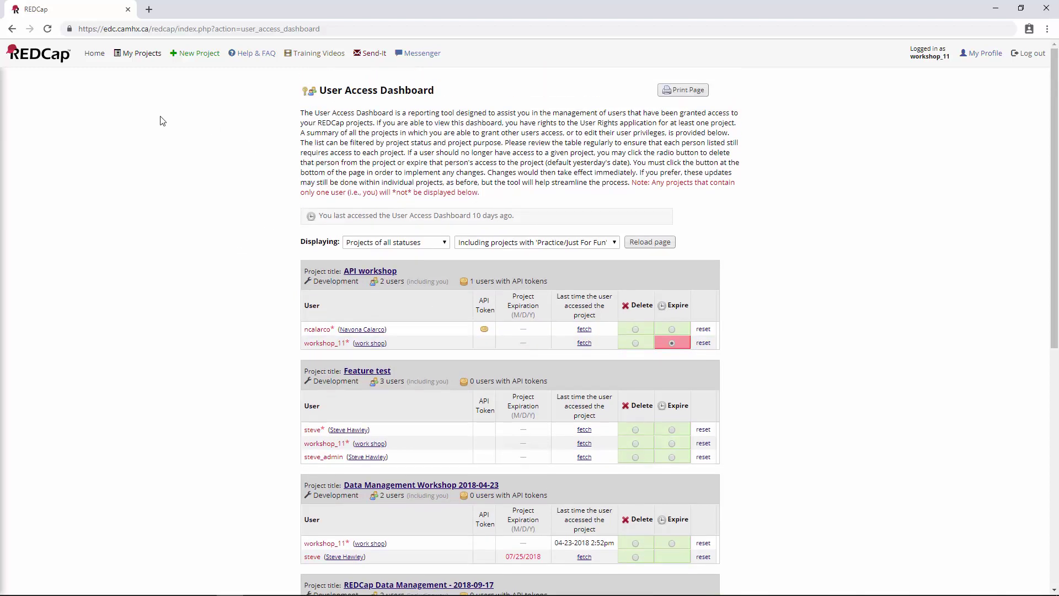
Leave the dashboard without applying changes and return to the User Rights page of the REDCap Data Management 2019-04-11 project
{"action": "left_click", "coordinate": [11, 30]}
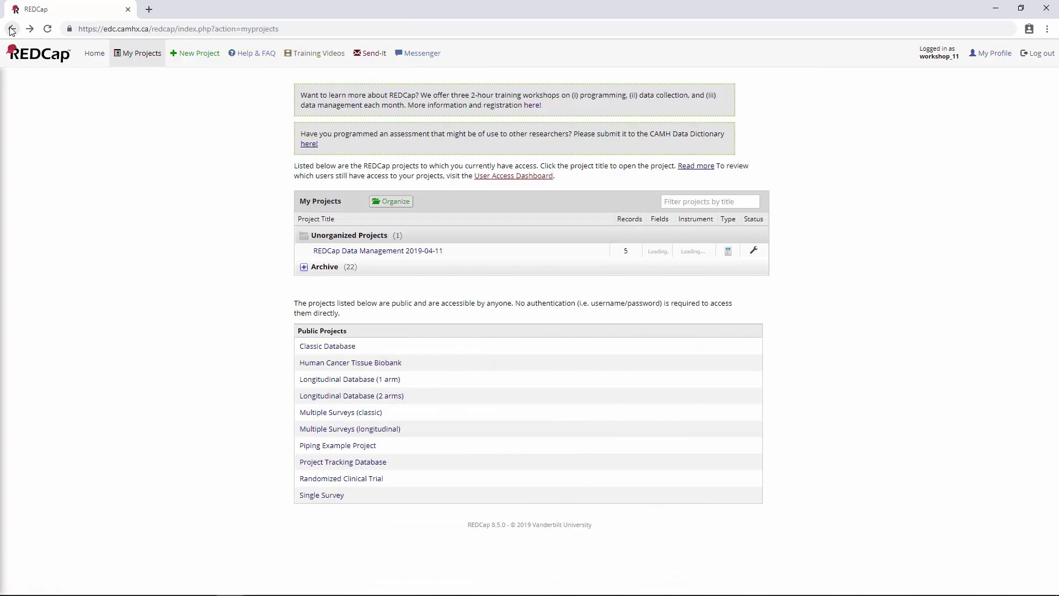
{"action": "left_click", "coordinate": [12, 29]}
{"action": "left_click", "coordinate": [39, 295]}
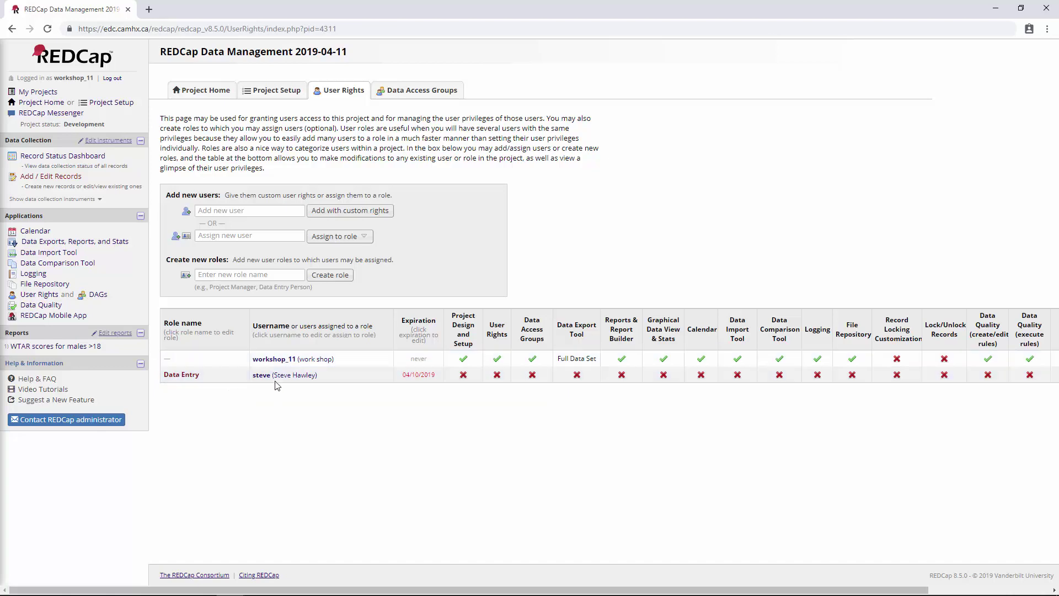
{"action": "left_click", "coordinate": [326, 362]}
Open the project's Data Access Groups page and create a group named CAMH
{"action": "left_click", "coordinate": [98, 295]}
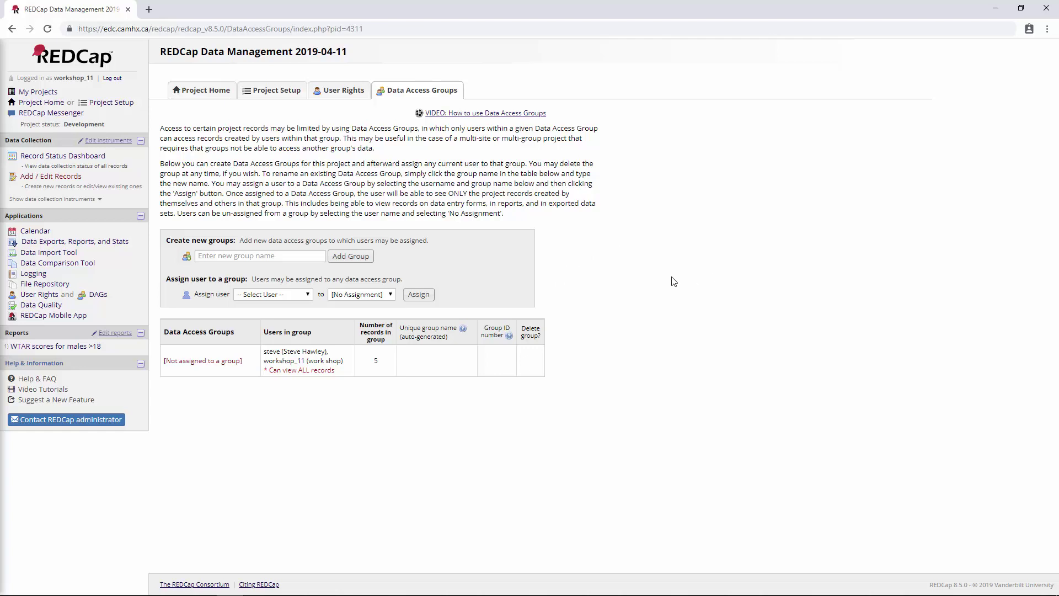
{"action": "left_click", "coordinate": [265, 258]}
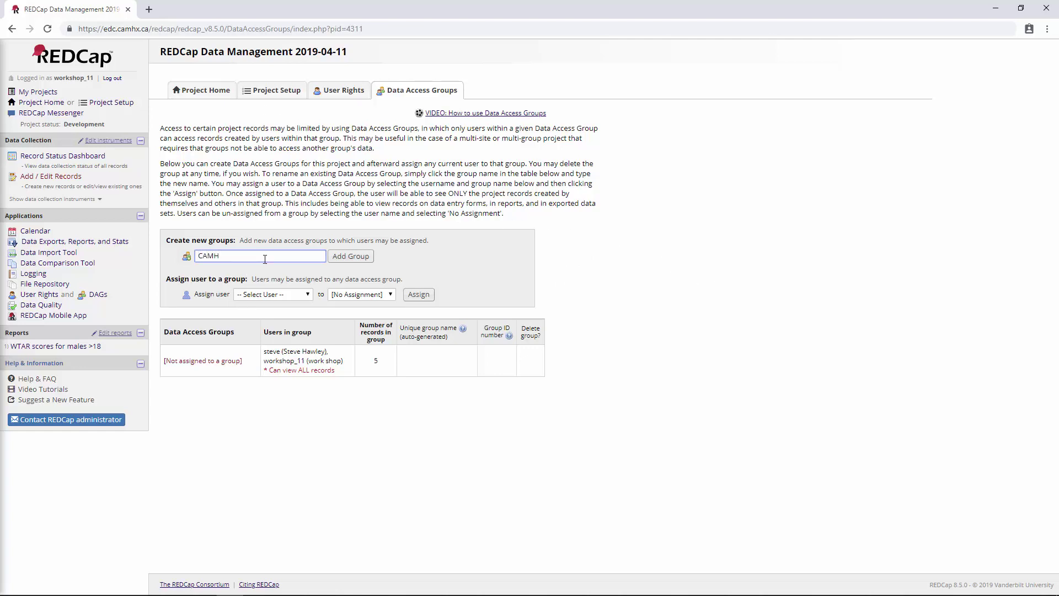
{"action": "left_click", "coordinate": [353, 257]}
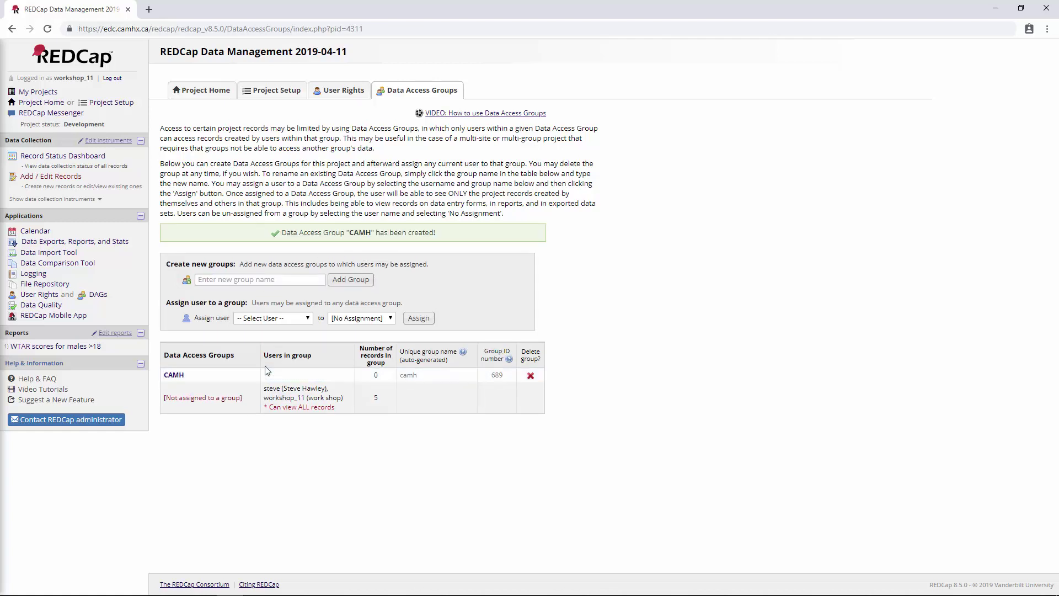
Assign the Data Entry user to the CAMH data access group and check the note for users not assigned to a group
{"action": "left_click", "coordinate": [304, 318]}
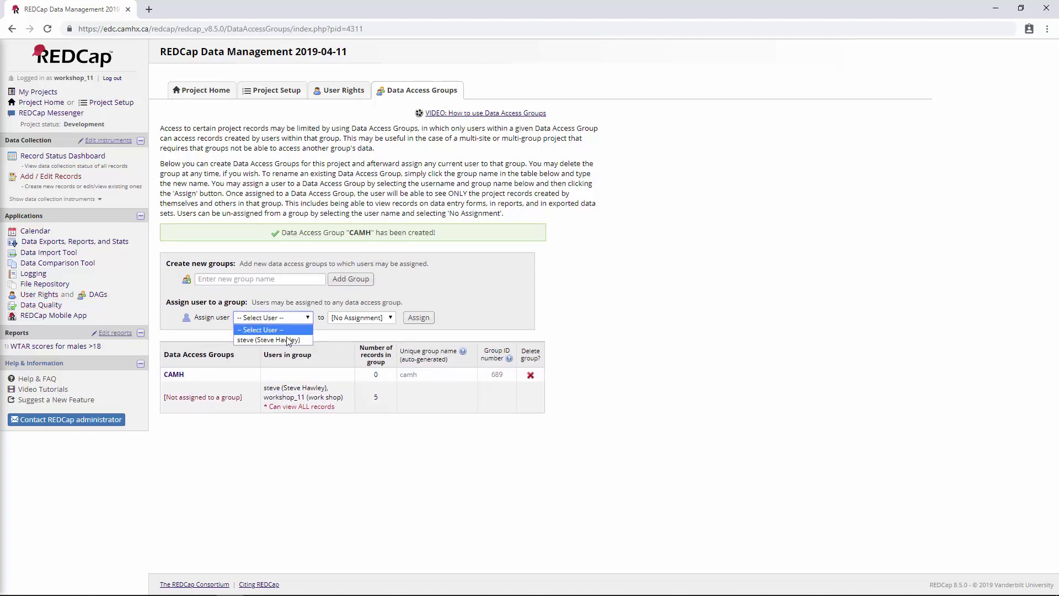
{"action": "left_click", "coordinate": [265, 335]}
{"action": "left_click", "coordinate": [390, 295]}
{"action": "left_click", "coordinate": [386, 312]}
{"action": "left_click", "coordinate": [418, 294]}
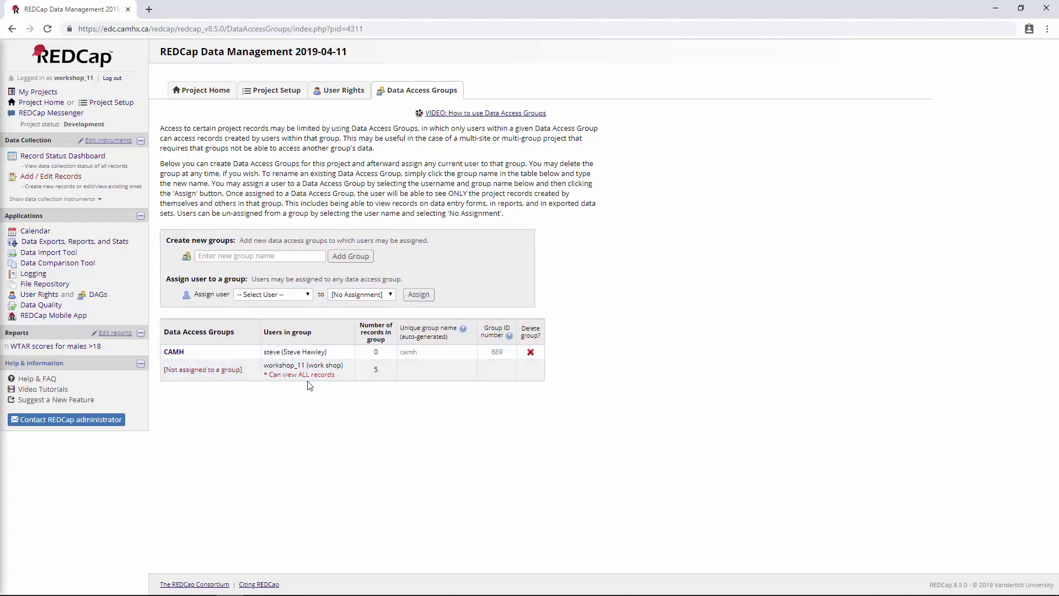
{"action": "left_click_drag", "start_coordinate": [339, 377], "coordinate": [259, 375]}
{"action": "left_click", "coordinate": [268, 367]}
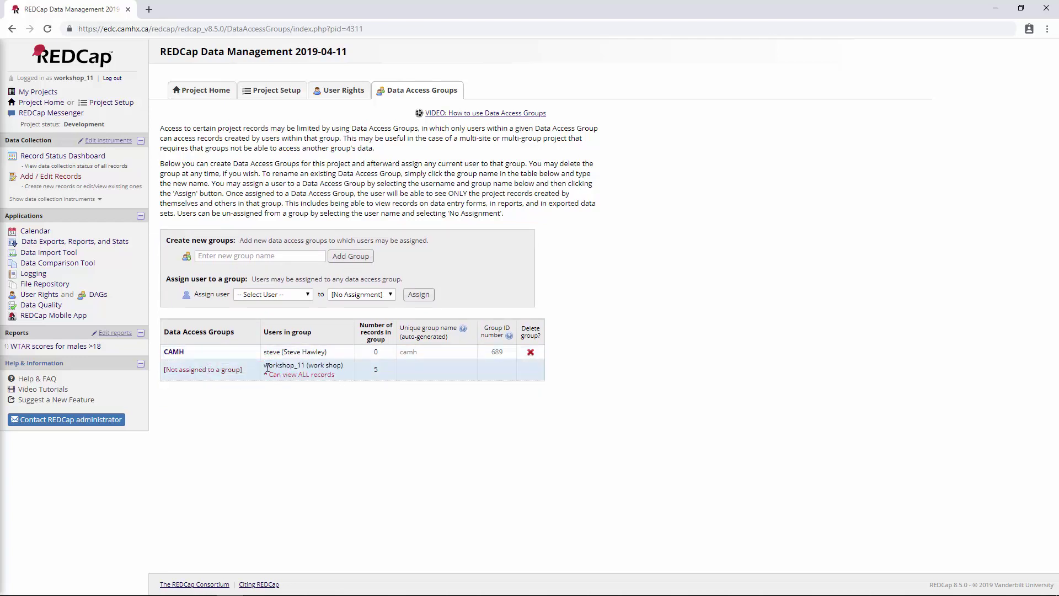